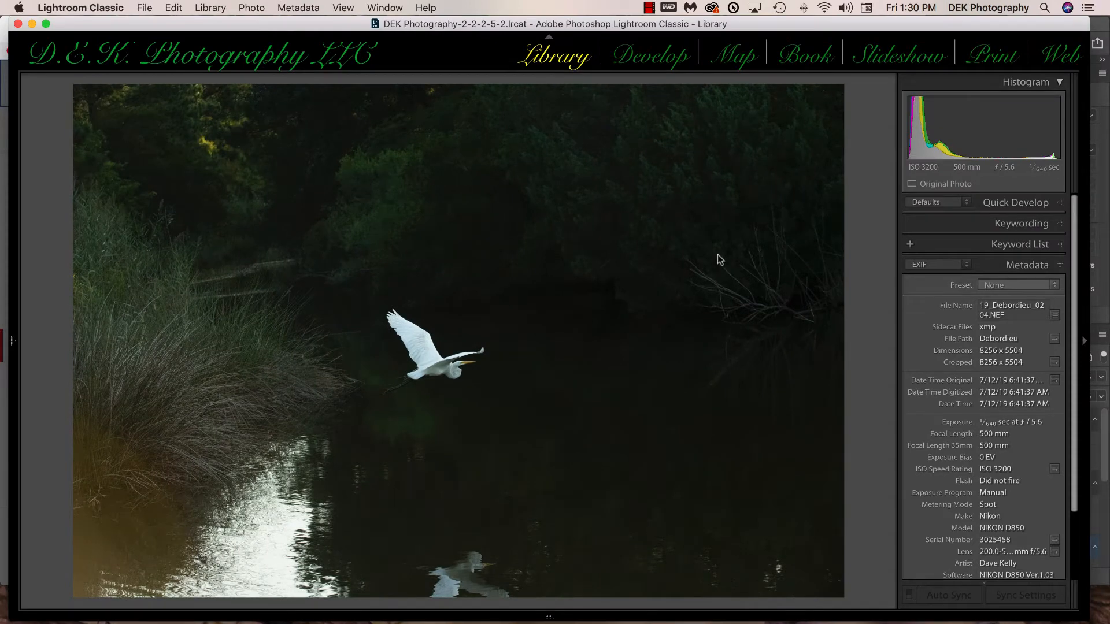
Step: Raise the black point of the red channel slightly in the tone curve's point curve
click(460, 365)
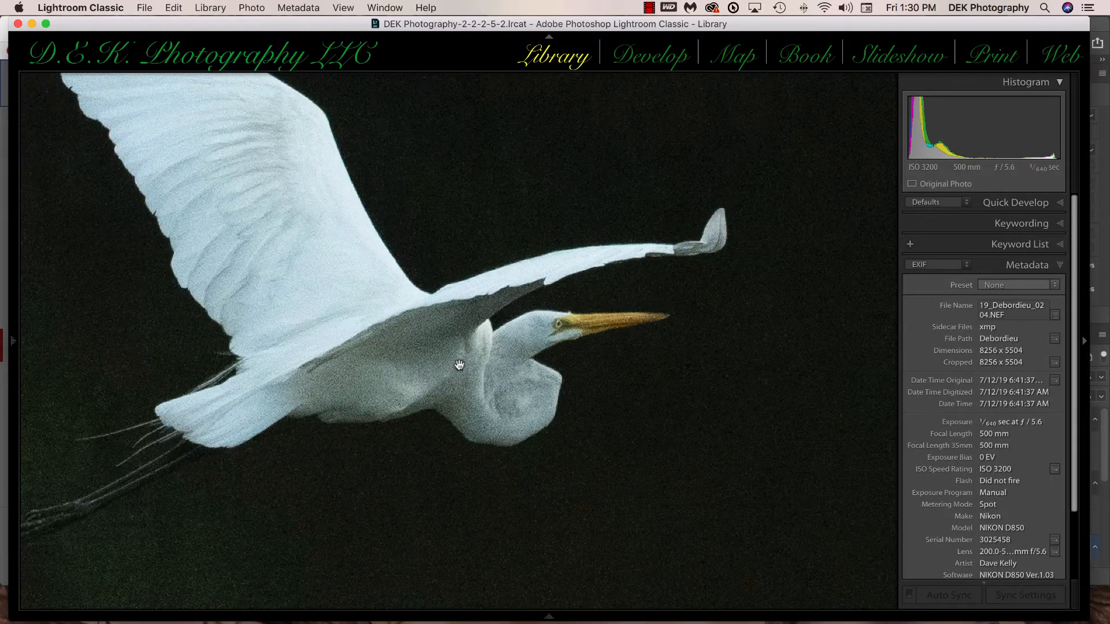
click(489, 380)
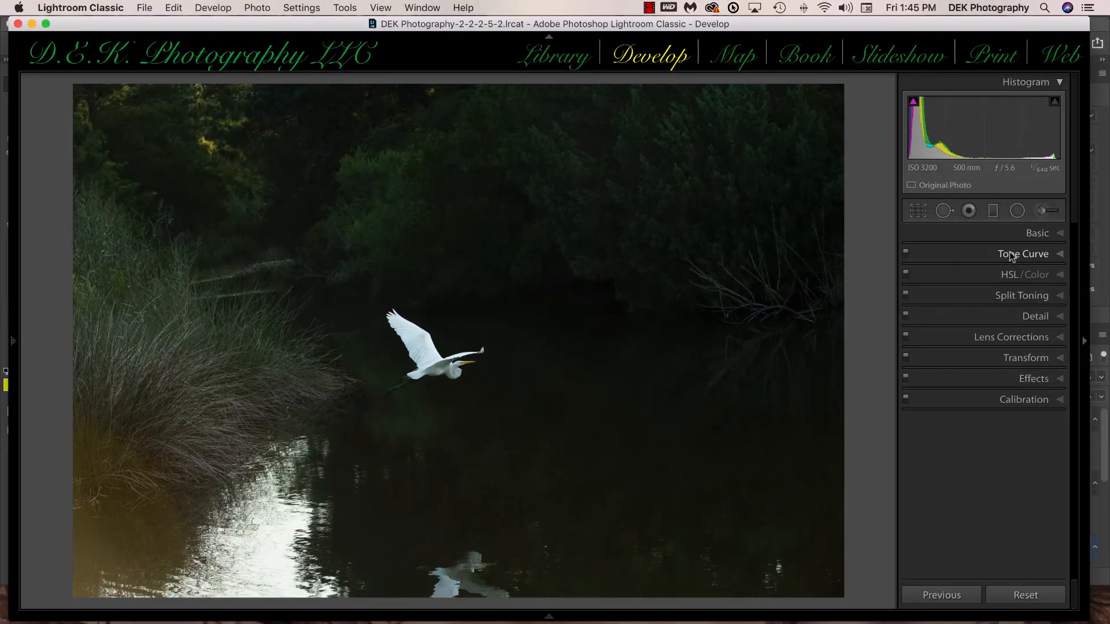
click(994, 287)
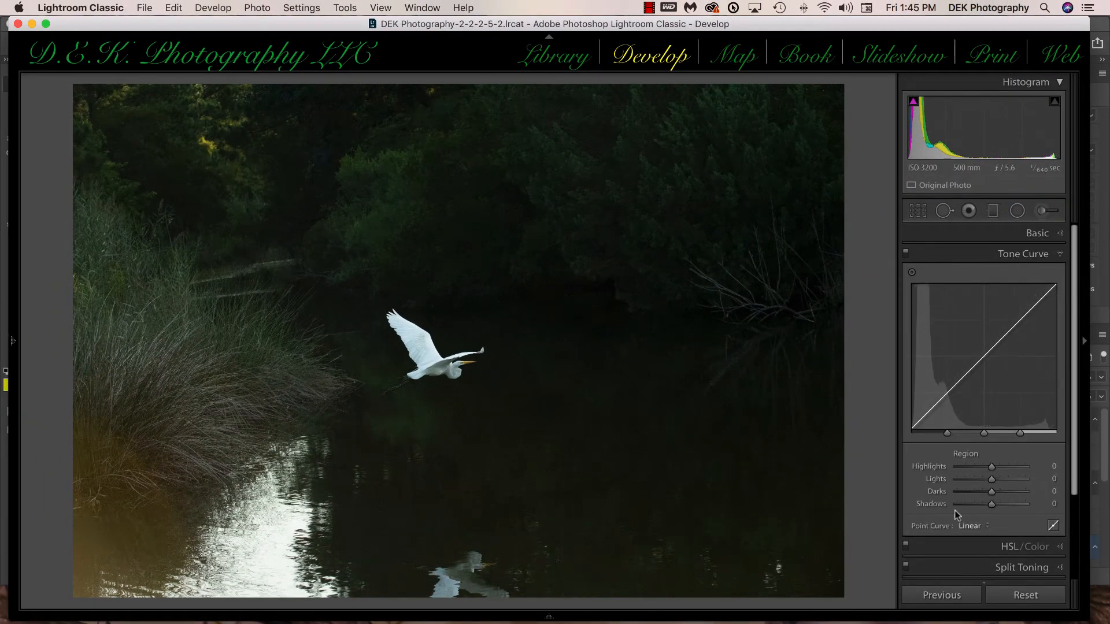
click(1053, 525)
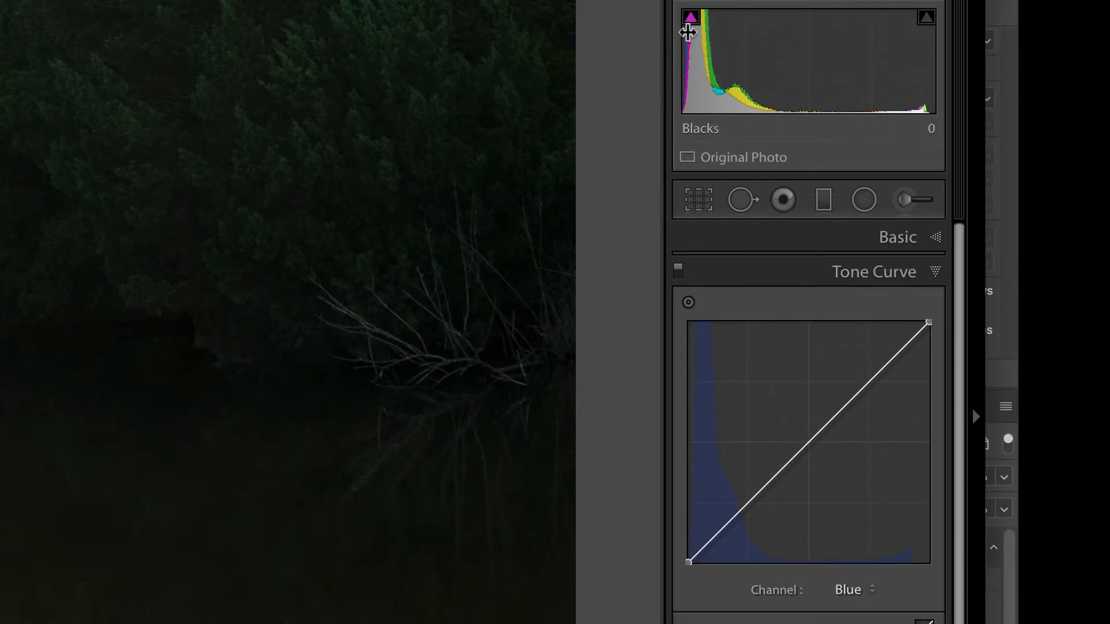
mouse_move(682, 32)
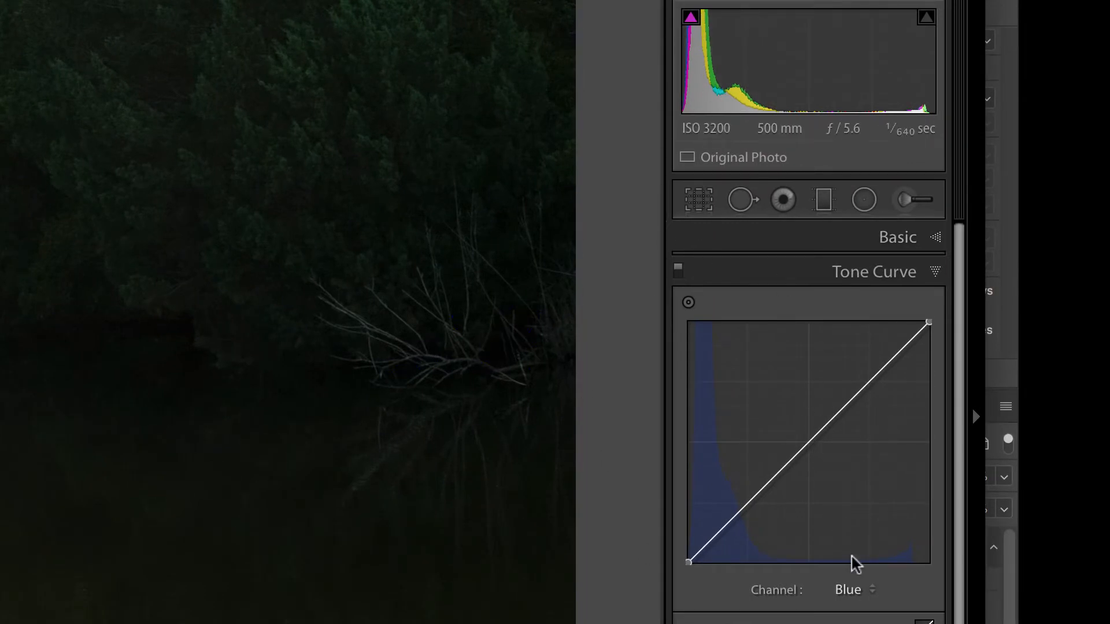
click(874, 590)
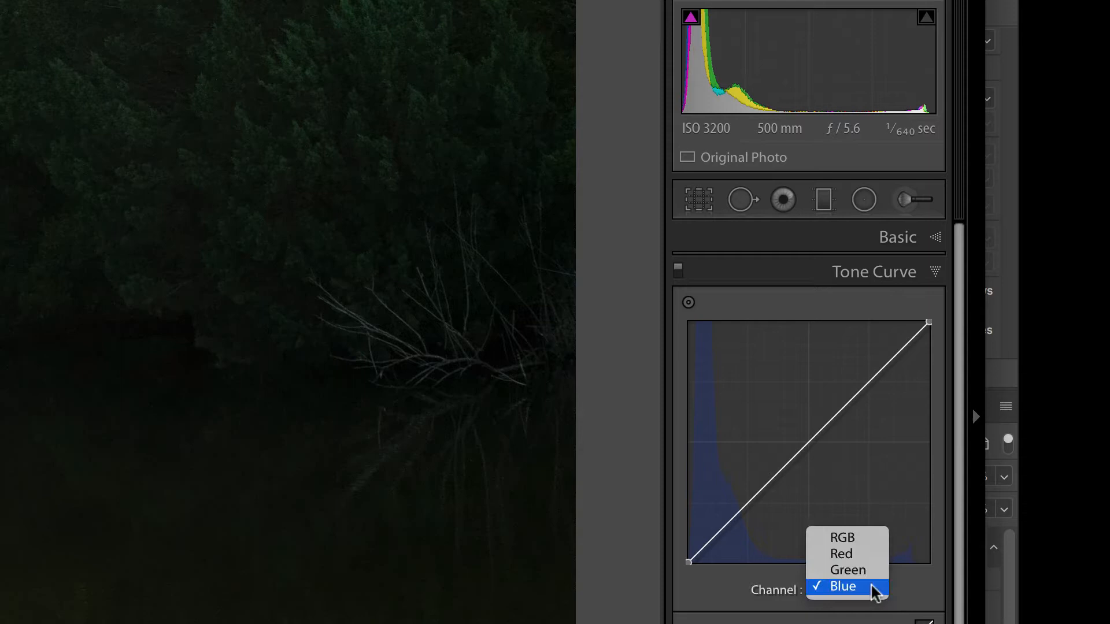
click(872, 554)
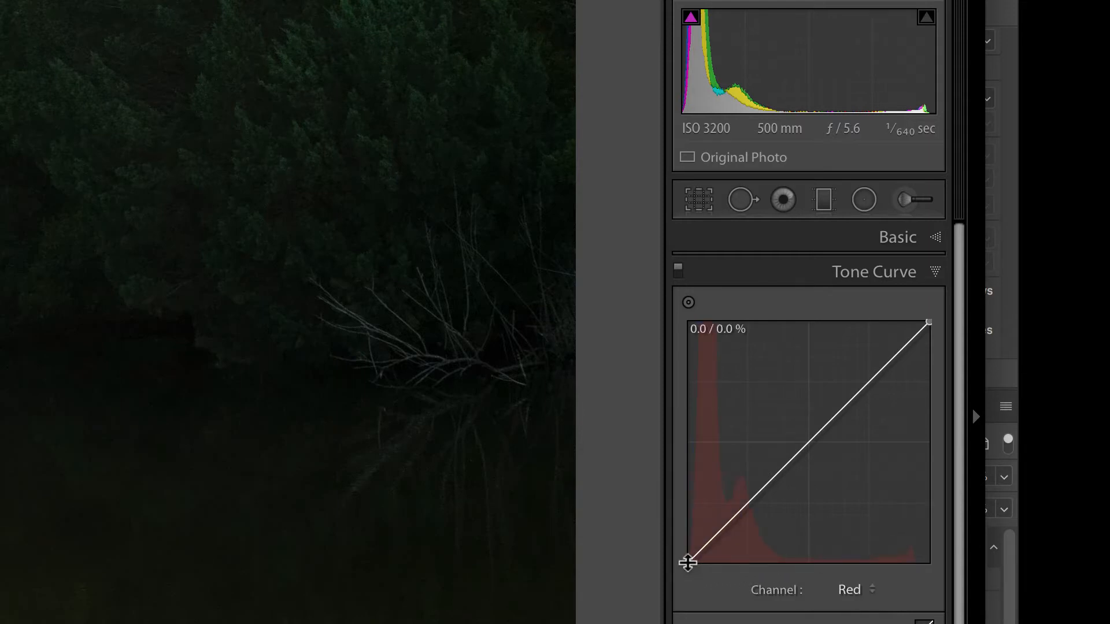
drag(688, 562, 687, 551)
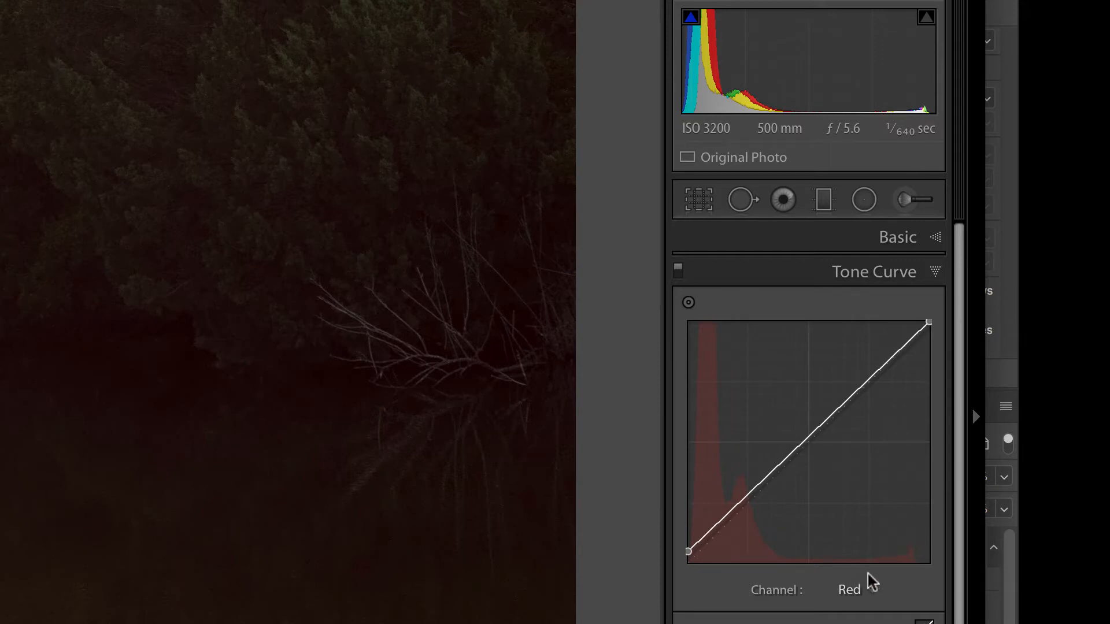
Step: Raise the black point of the blue channel's point curve by a similar small amount
click(871, 591)
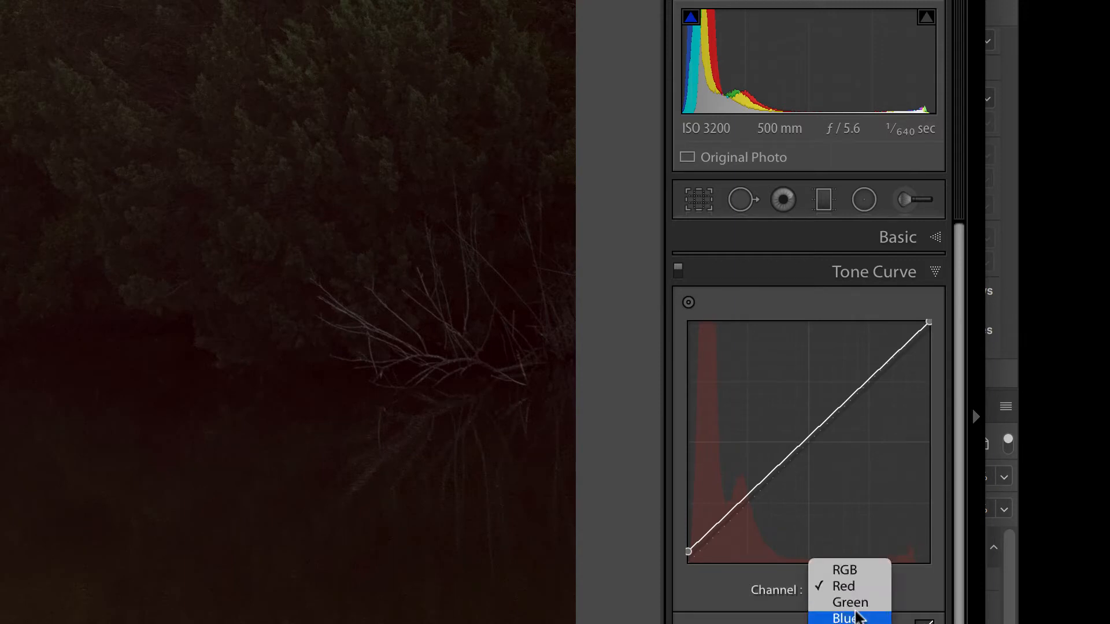
click(858, 618)
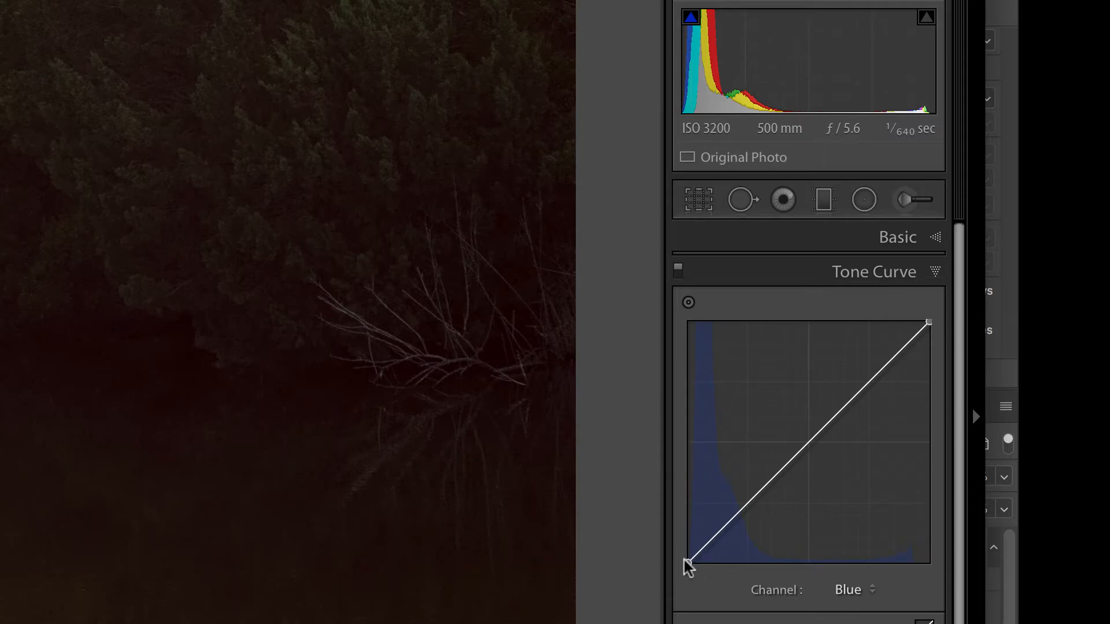
drag(687, 562, 688, 551)
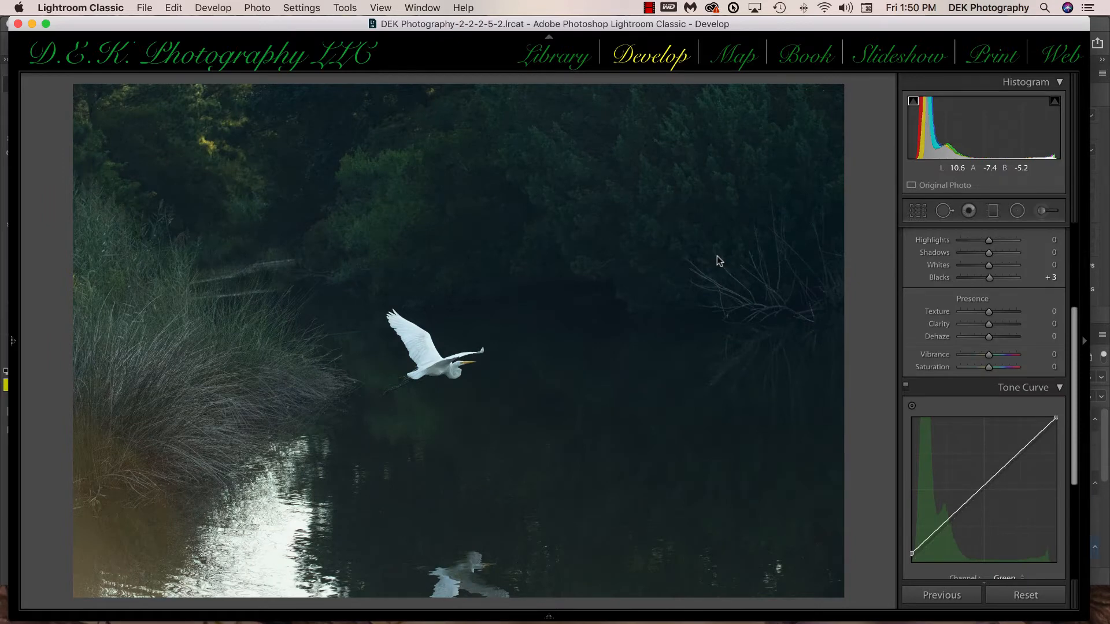
Step: Try a Blacks value of +4 in the basic tone settings while previewing the shadow clipping
scroll(977, 309, up, 1)
scroll(977, 311, up, 1)
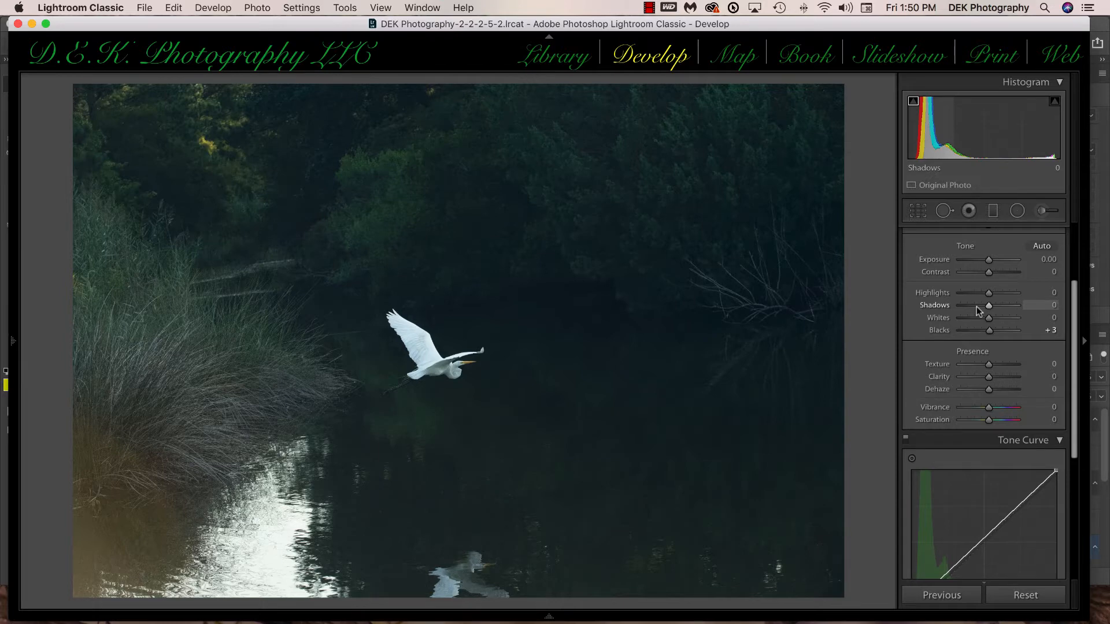
key(alt)
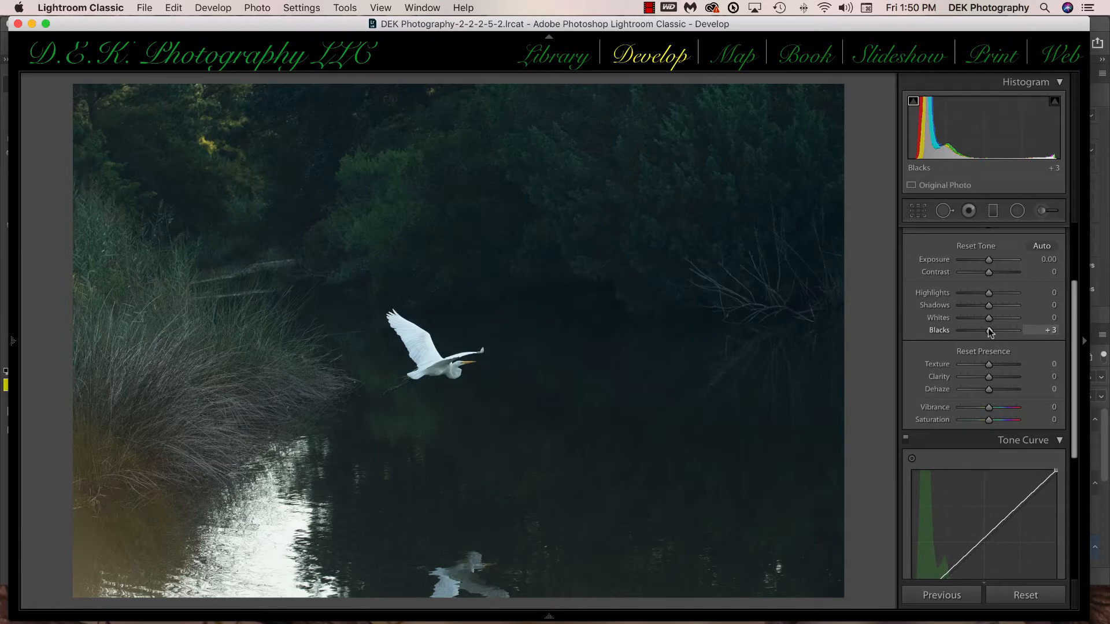
drag(989, 332, 990, 331)
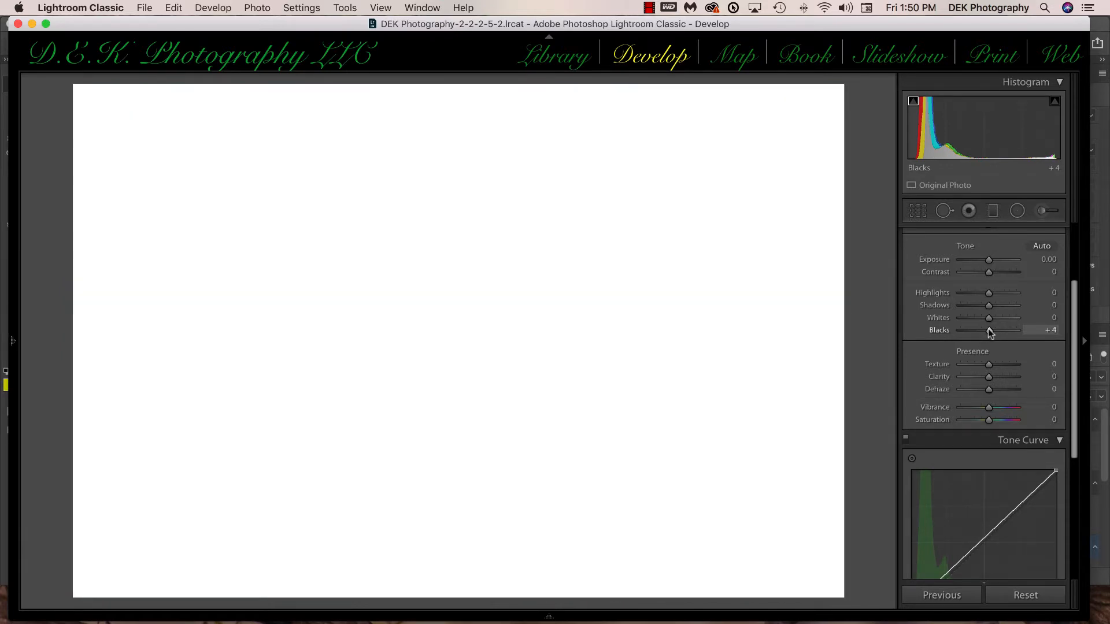
drag(990, 332, 988, 332)
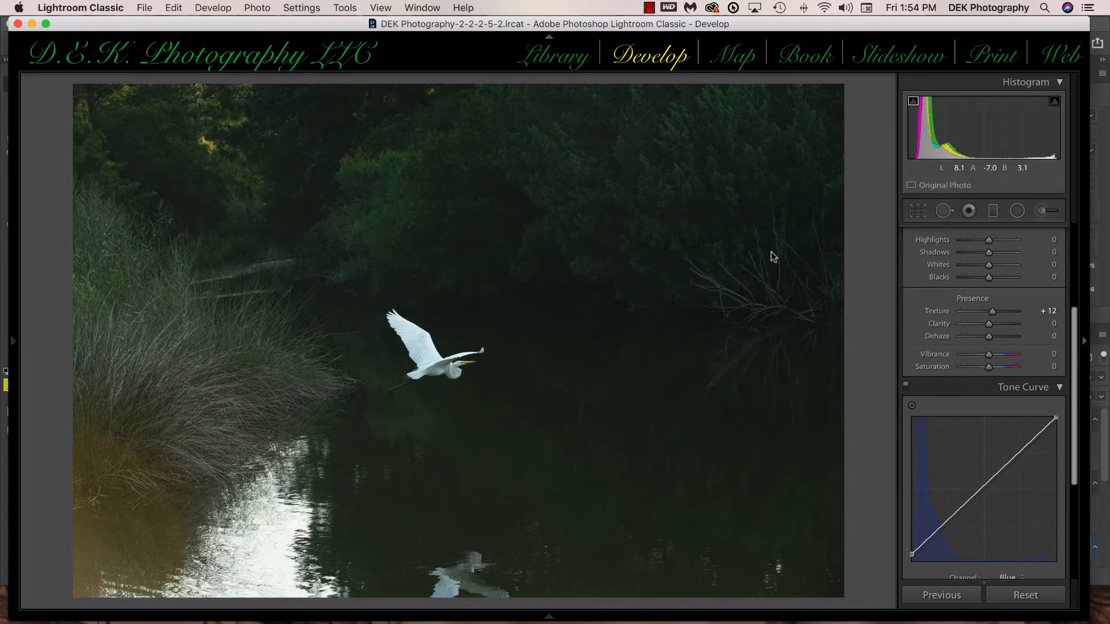
Step: Set the parametric tone curve's Darks to +36 and Shadows to +40, and compare the photo before and after
scroll(1010, 501, down, 2)
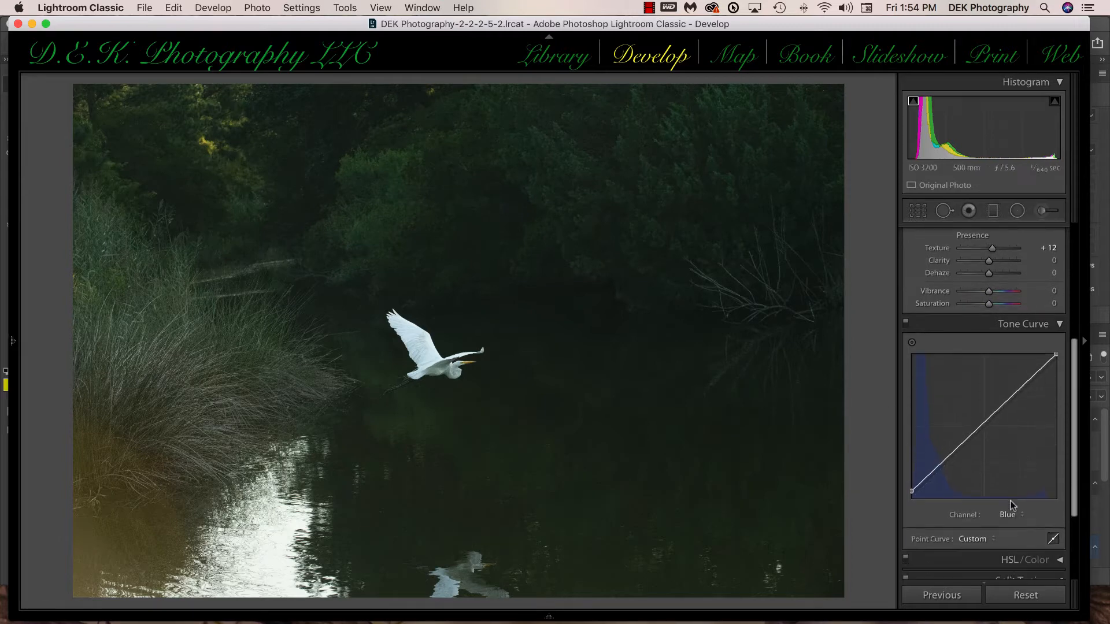
scroll(1010, 500, down, 1)
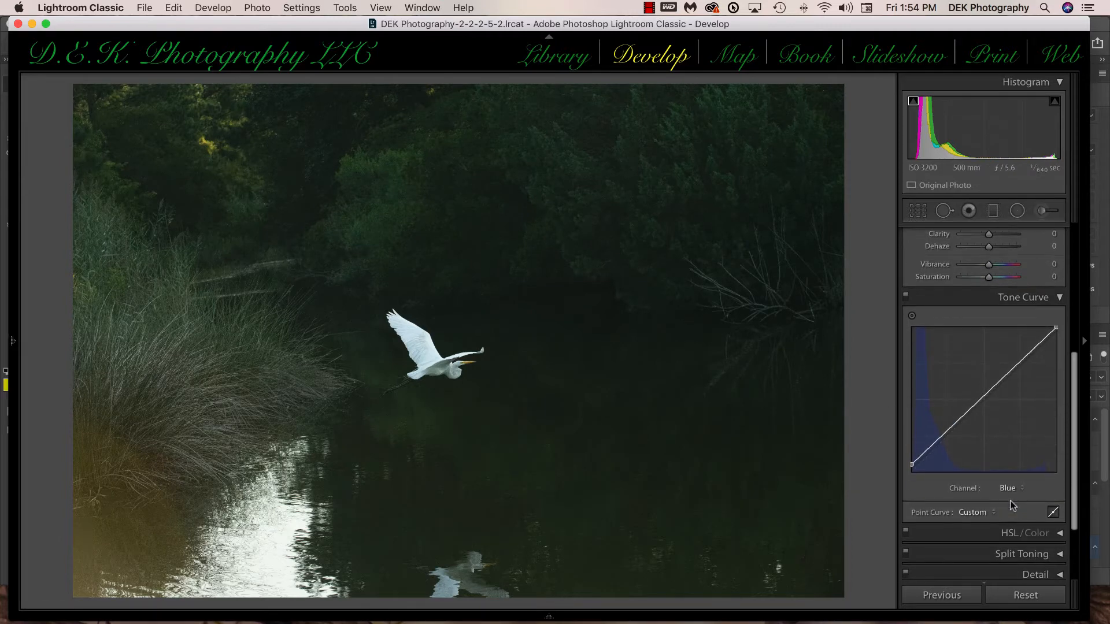
click(1052, 511)
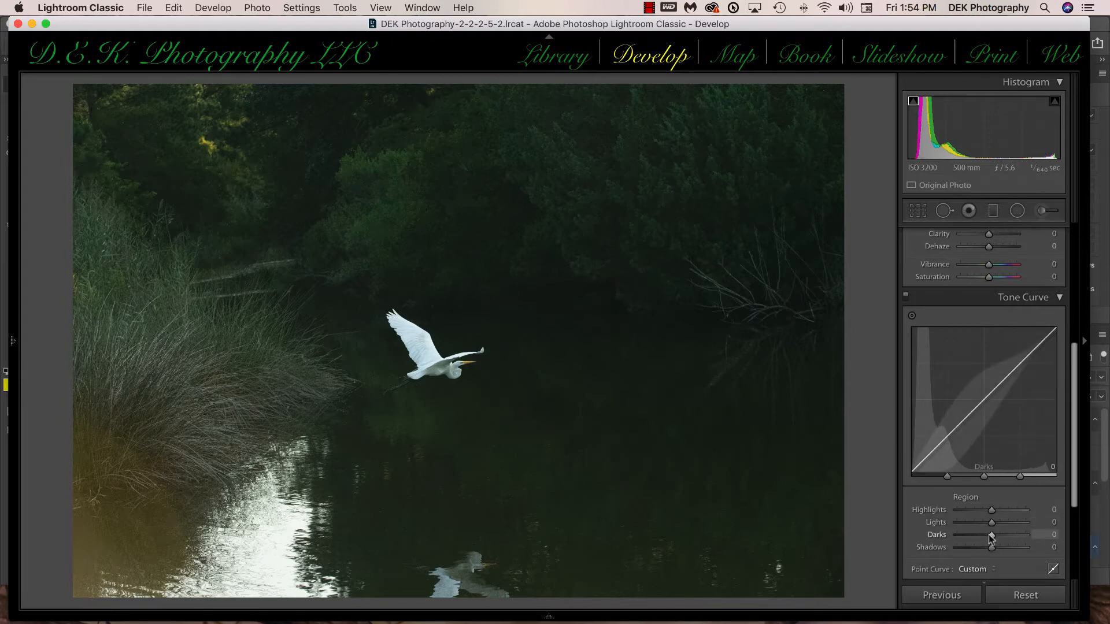
drag(991, 538, 1004, 547)
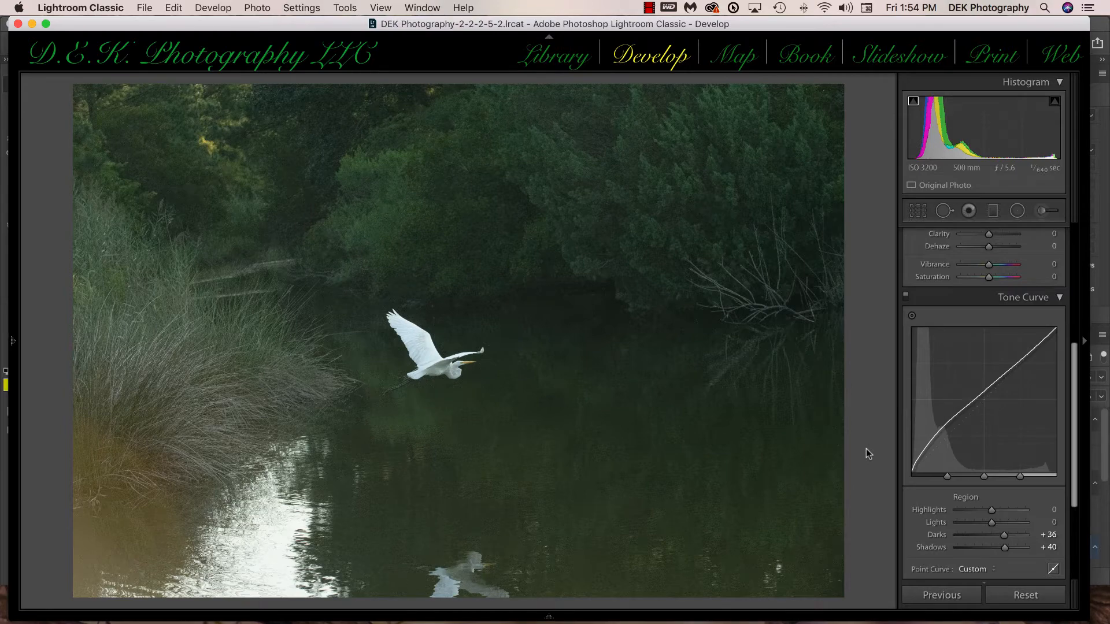
key(backslash)
key(backslash)
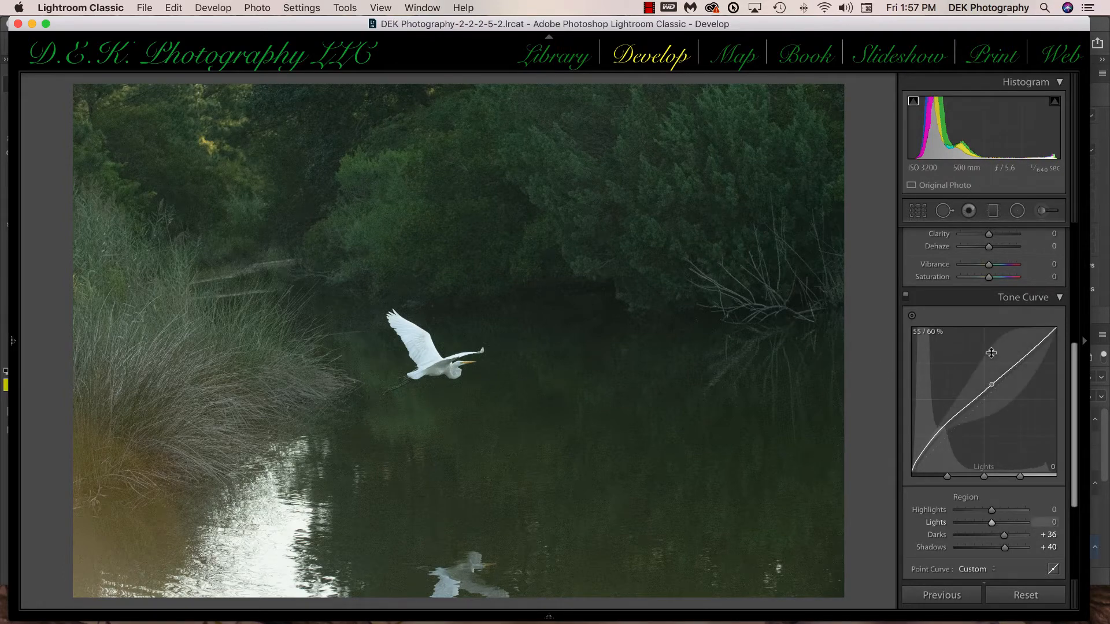
Step: Increase the photo's Clarity to about +50 and its Texture to +20
scroll(991, 351, up, 2)
scroll(990, 354, up, 1)
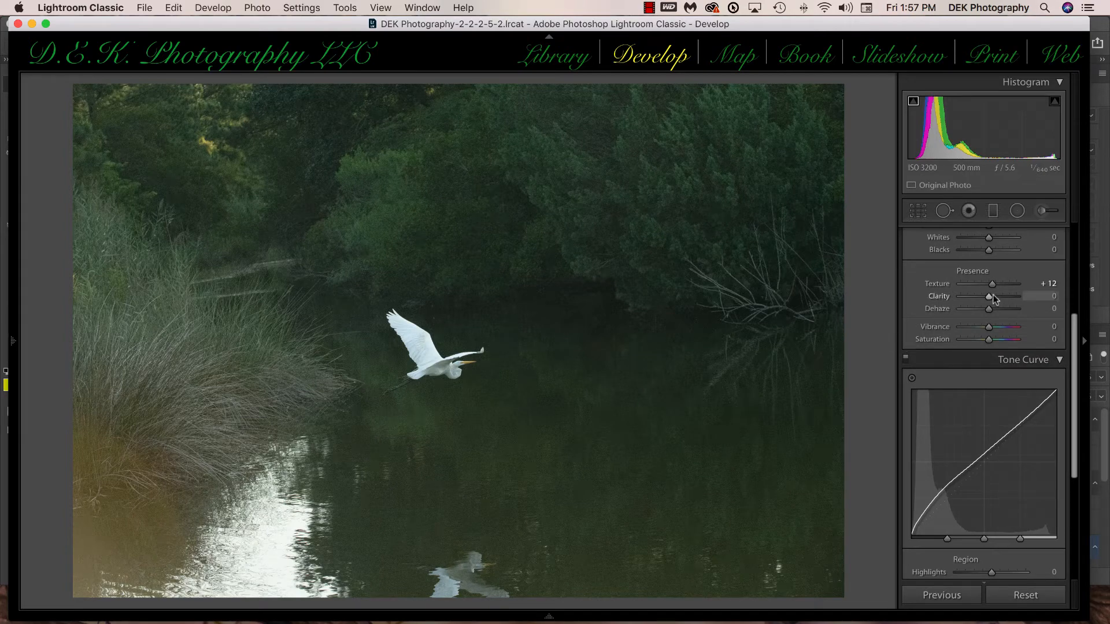
drag(988, 297, 1004, 297)
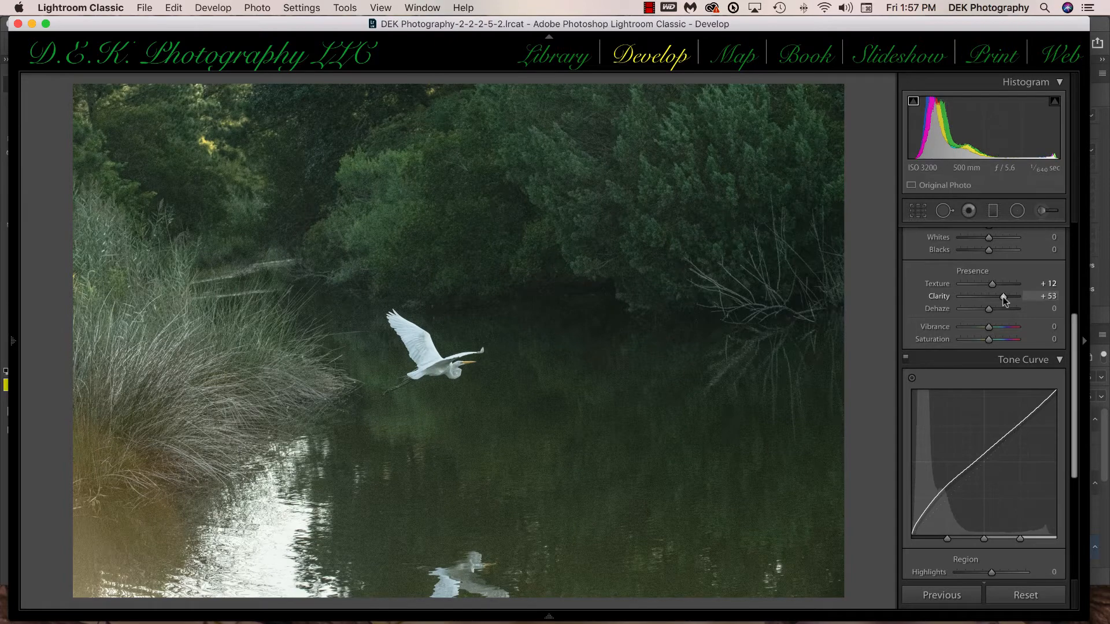
drag(992, 283, 993, 282)
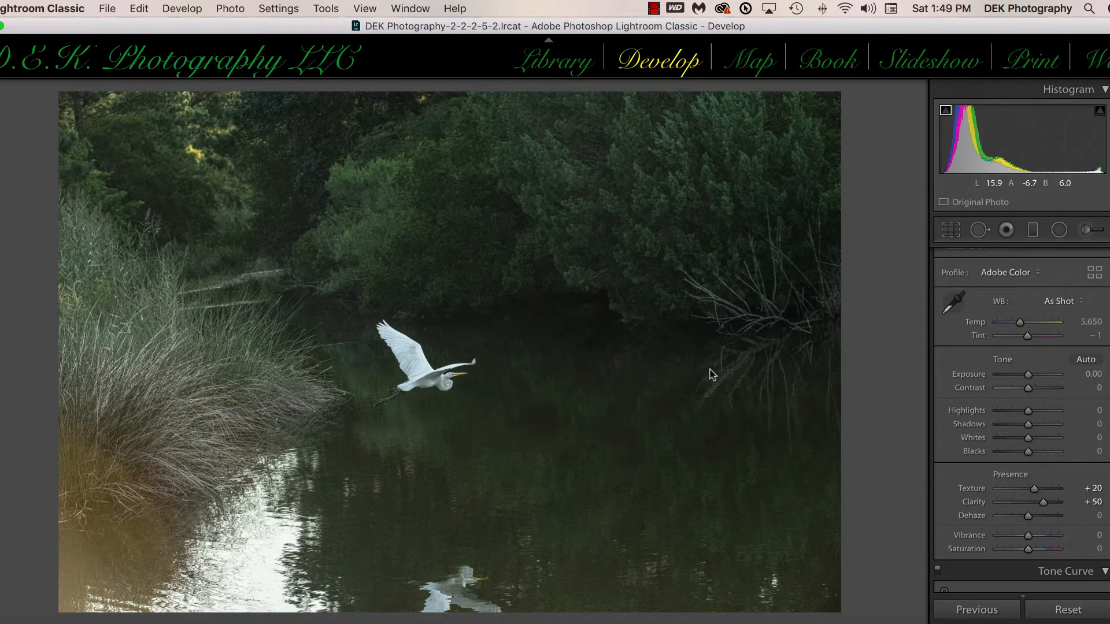
Step: Aim the detail preview at the egret's head and show the bird enlarged in the main view
scroll(974, 438, down, 10)
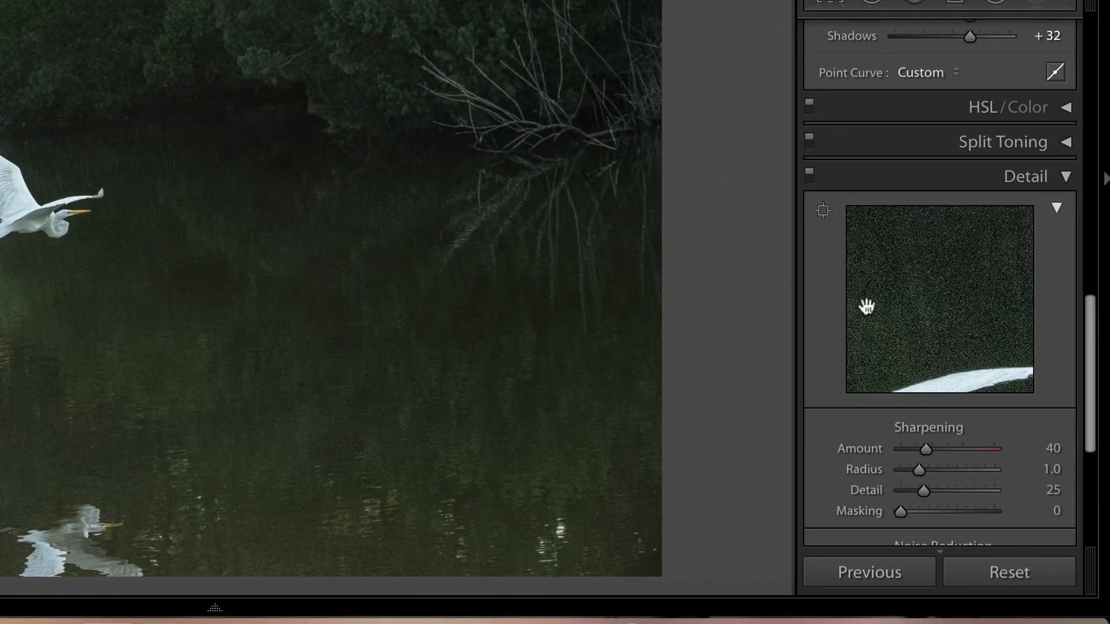
scroll(905, 354, down, 3)
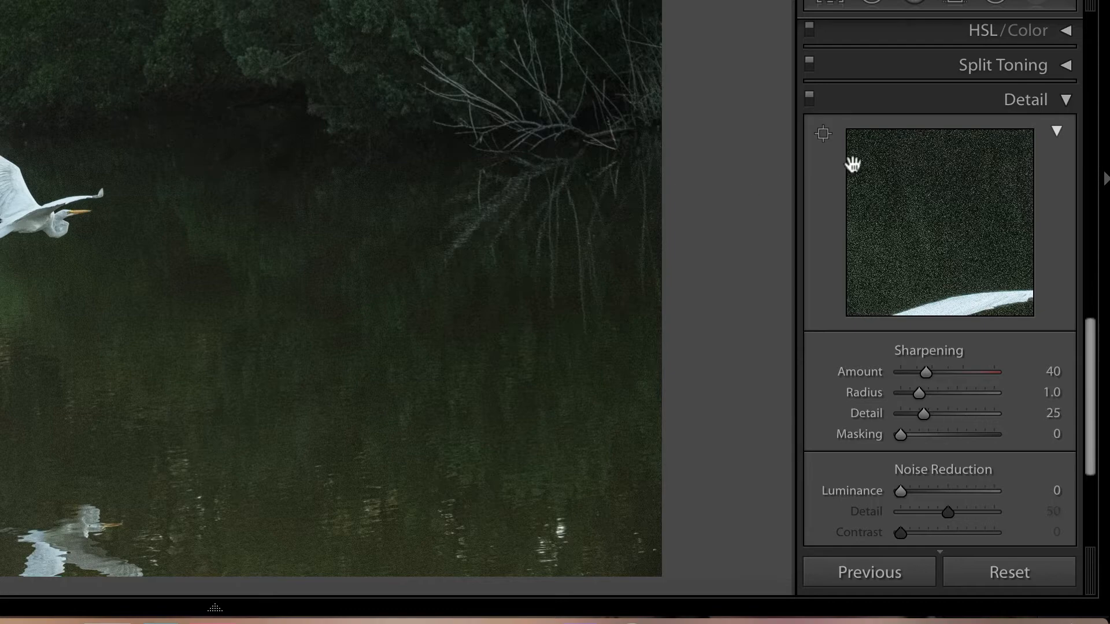
click(824, 135)
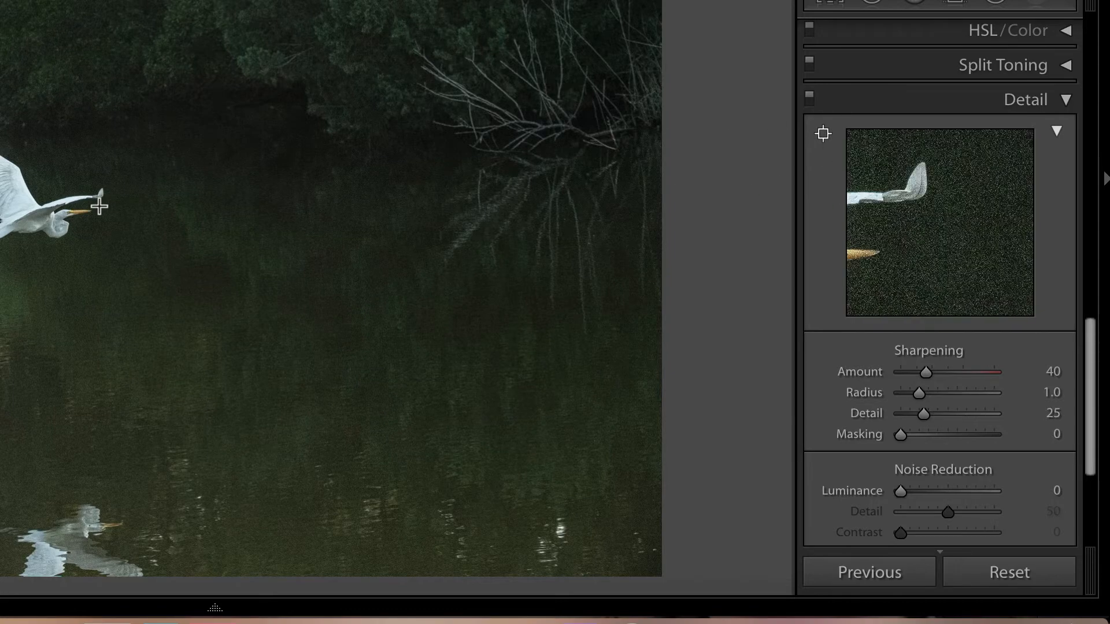
click(65, 213)
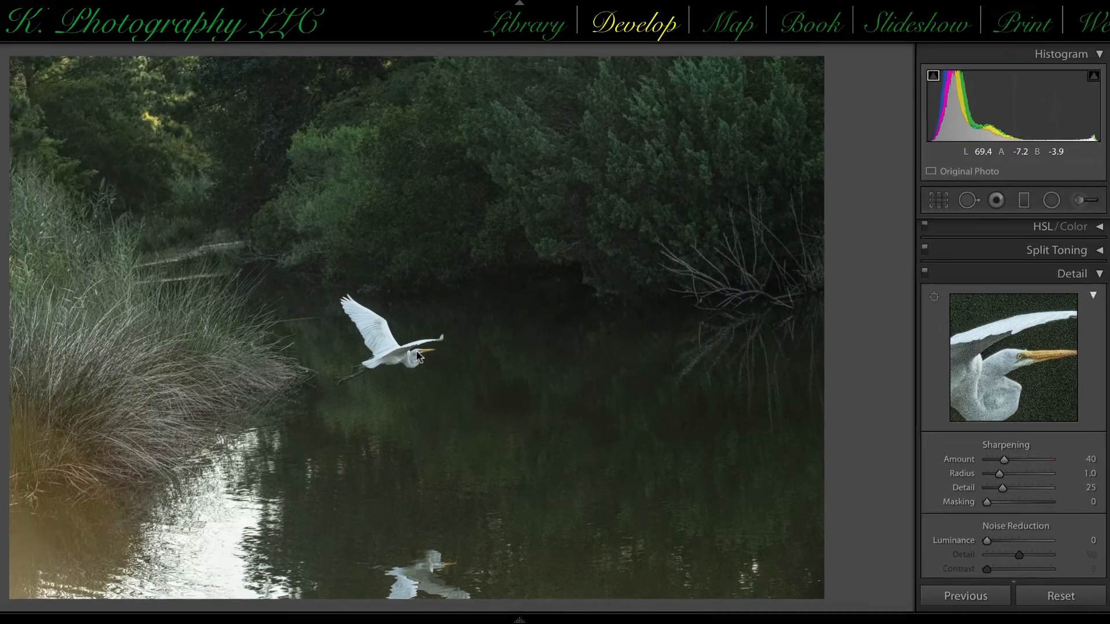
click(121, 238)
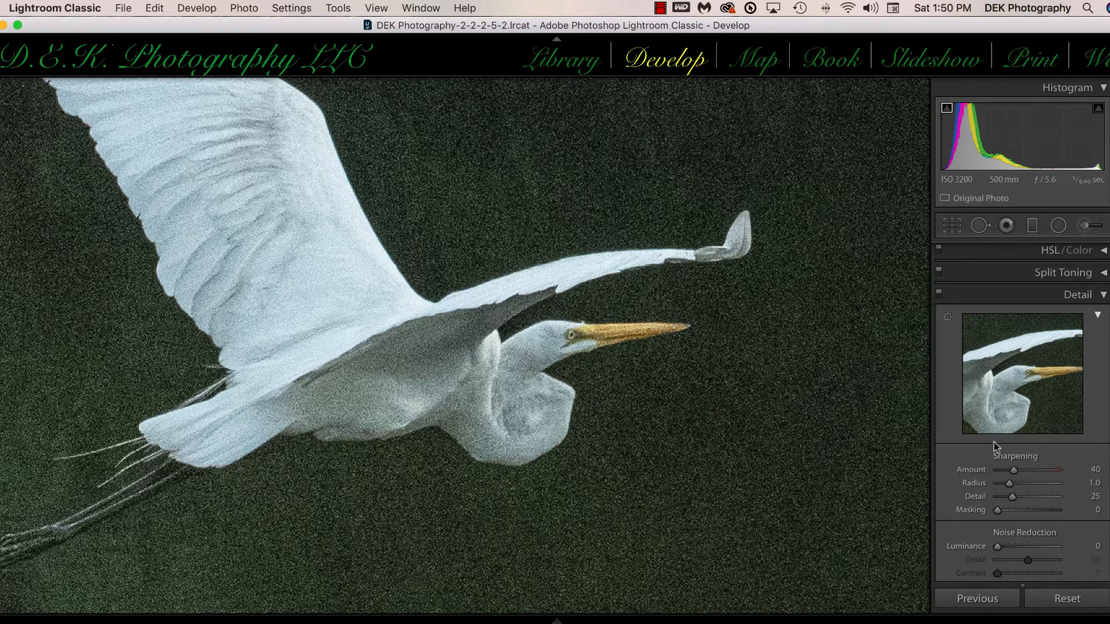
Step: Set the noise reduction to Color 35 and Luminance 77
scroll(996, 449, down, 5)
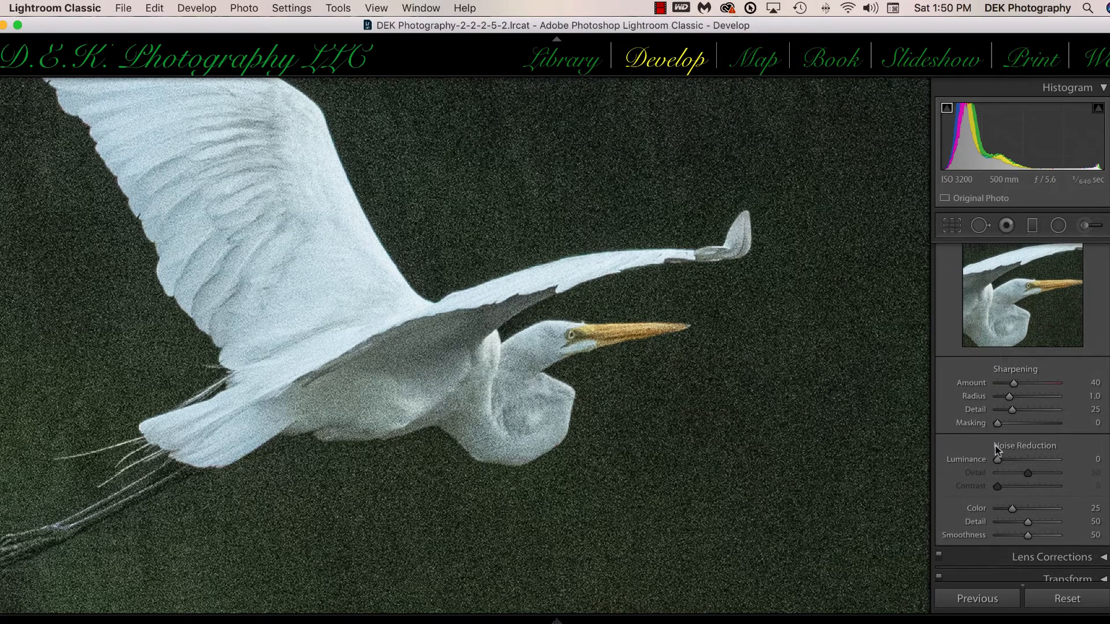
scroll(996, 449, up, 2)
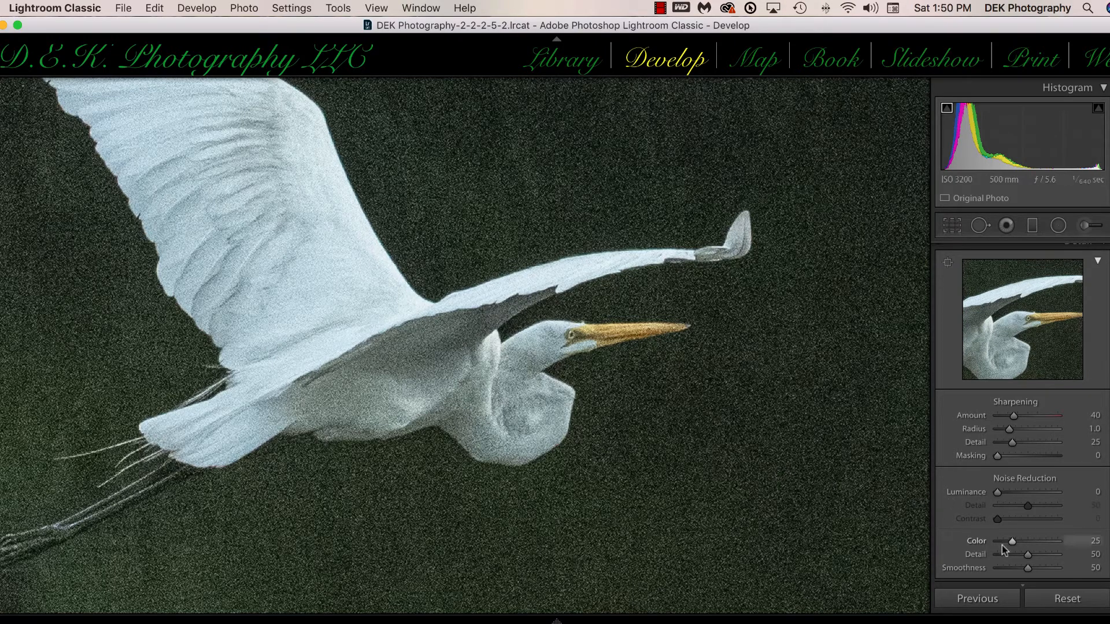
drag(1011, 542, 1018, 542)
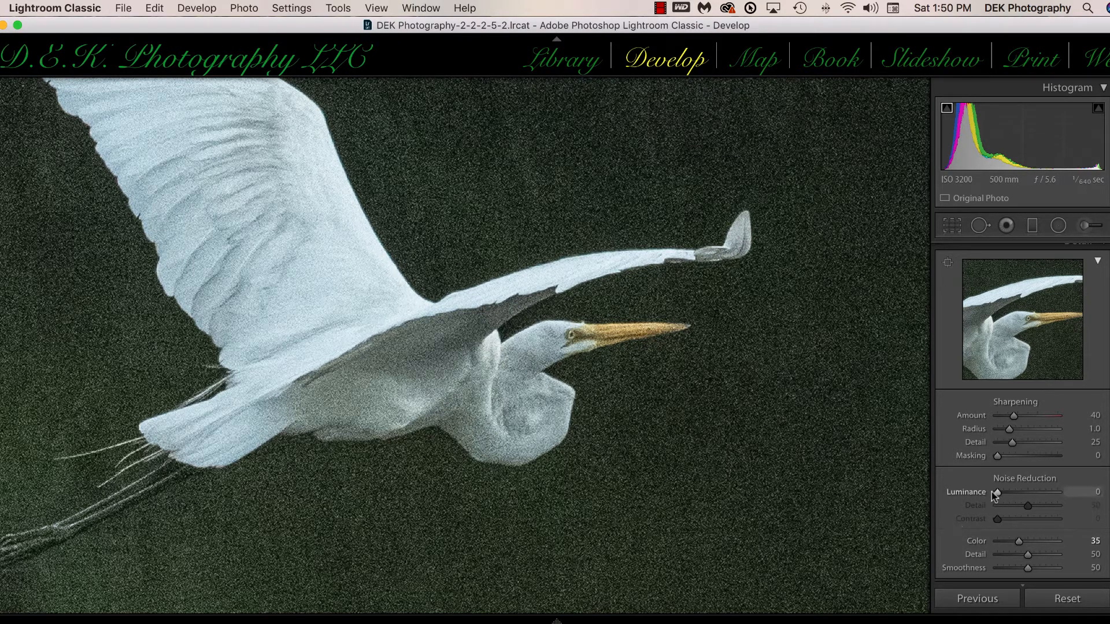
drag(997, 492, 1040, 494)
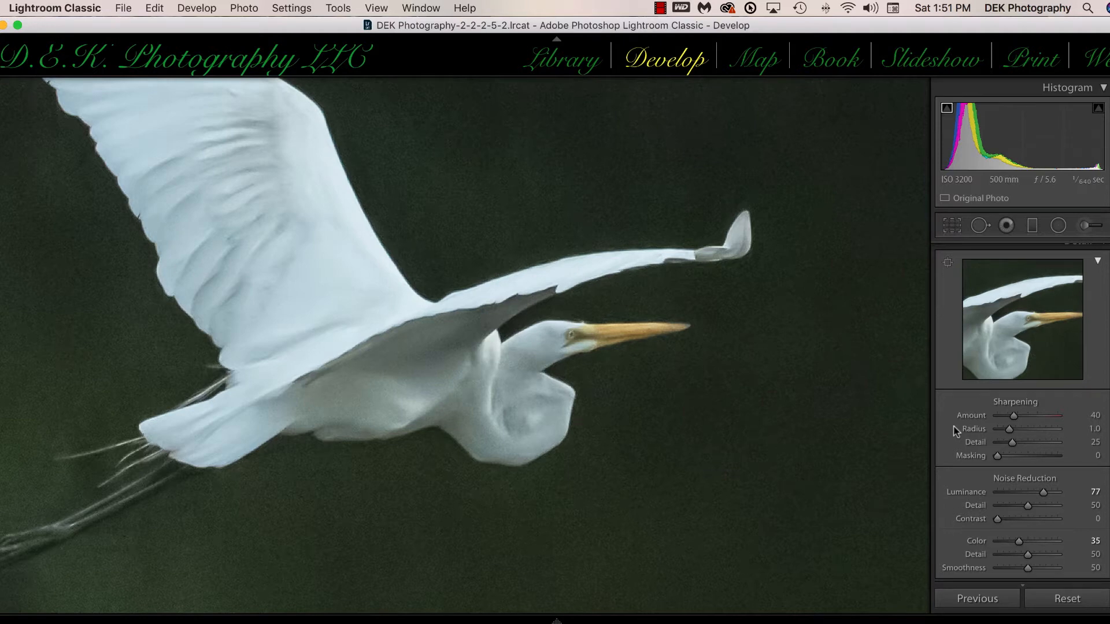
Step: Set the sharpening Amount to 85, Radius to 0.8 and Masking to 45, using the mask preview for the masking
drag(1014, 415, 1031, 416)
drag(1009, 429, 1003, 429)
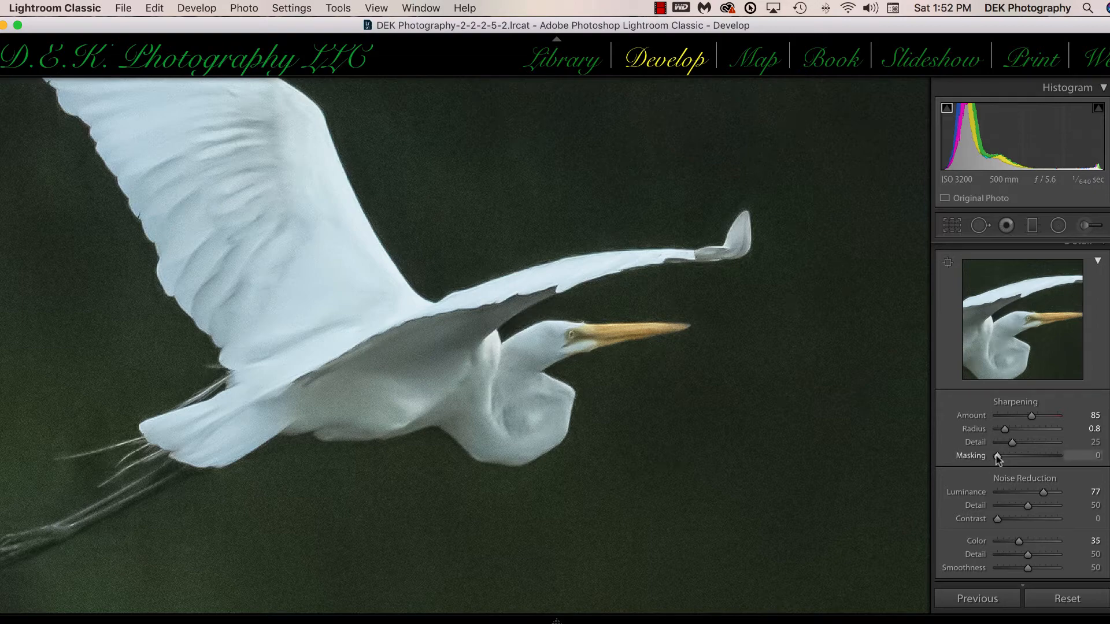
key(alt)
alt+click(998, 457)
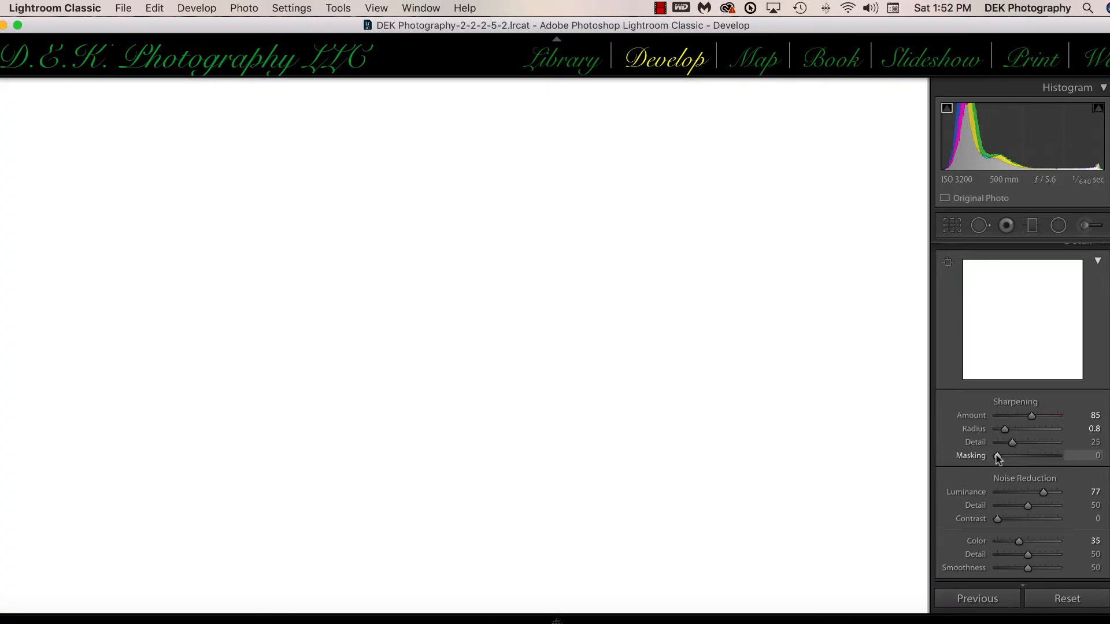
drag(998, 456, 1025, 459)
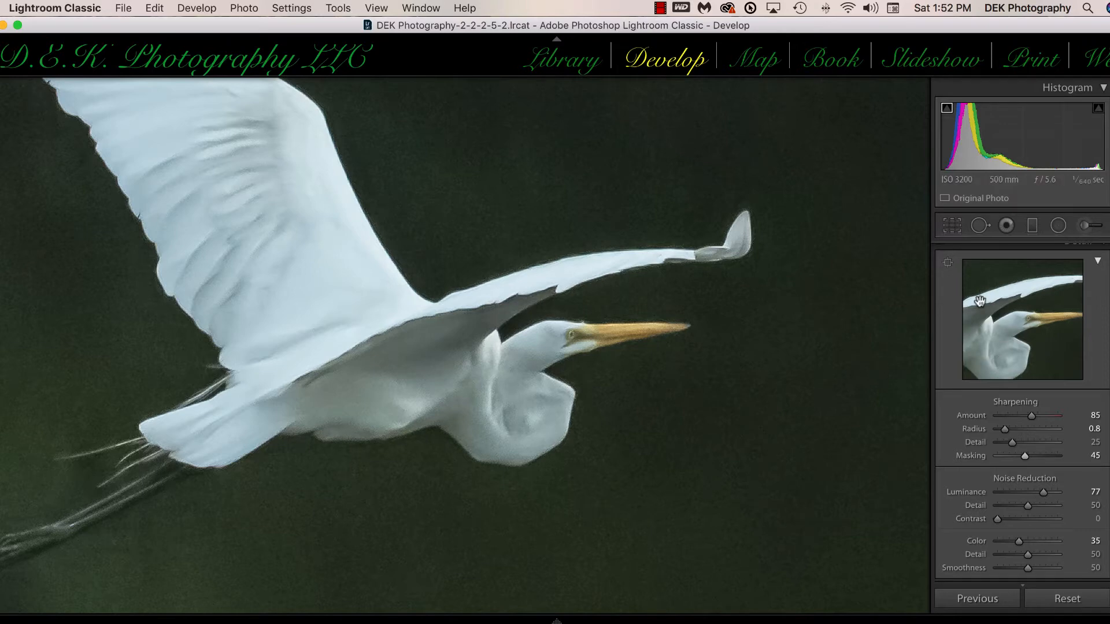
Step: Compare the enlarged egret with the noise reduction and sharpening switched off and back on
scroll(982, 278, up, 2)
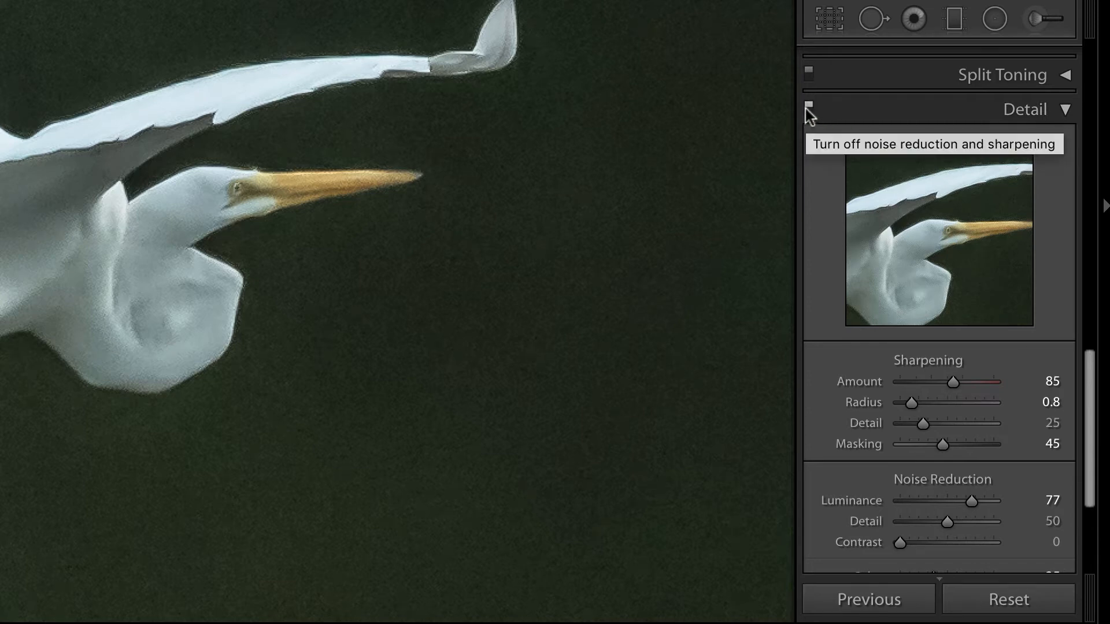
click(808, 106)
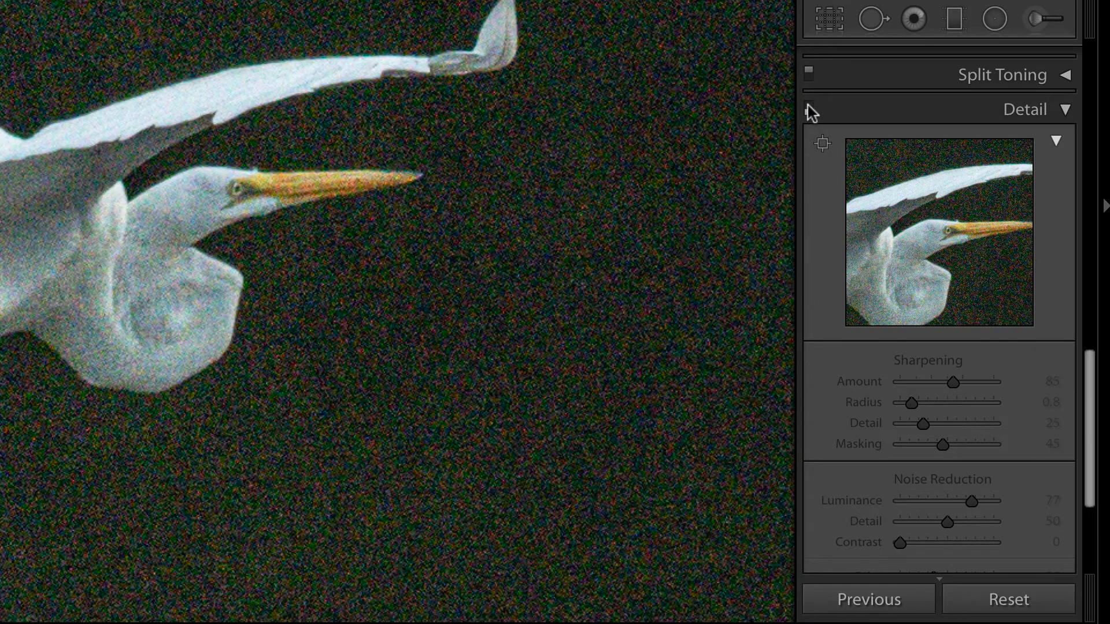
click(808, 110)
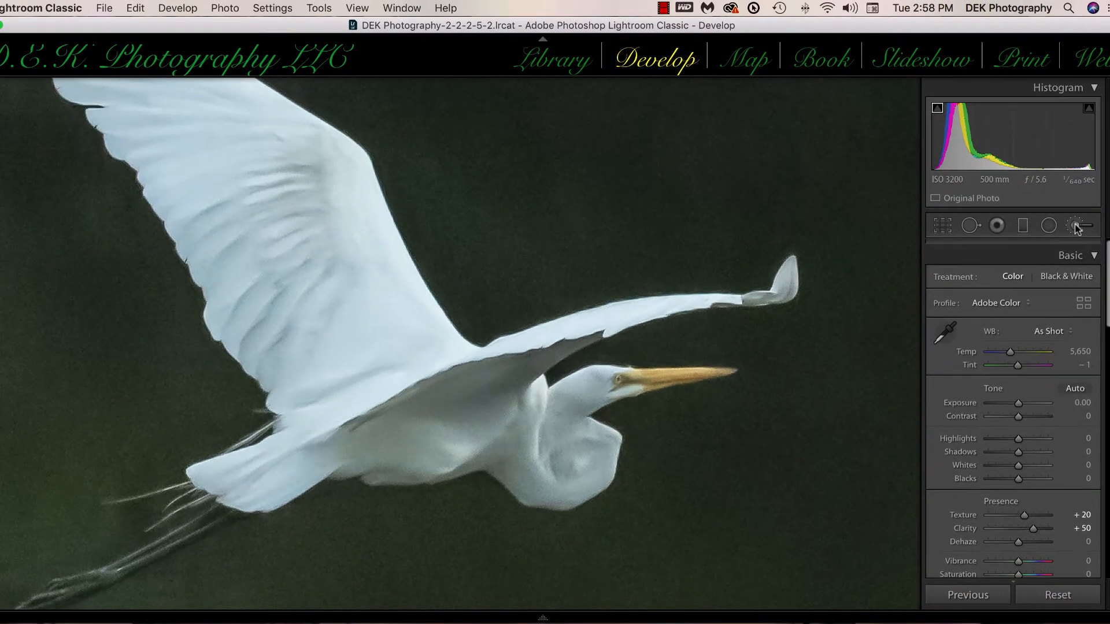
Step: Paint a new adjustment brush mask at size 39.9 with Auto Mask over the trees, grass and water around the egret, and hide the mask overlay
click(1031, 181)
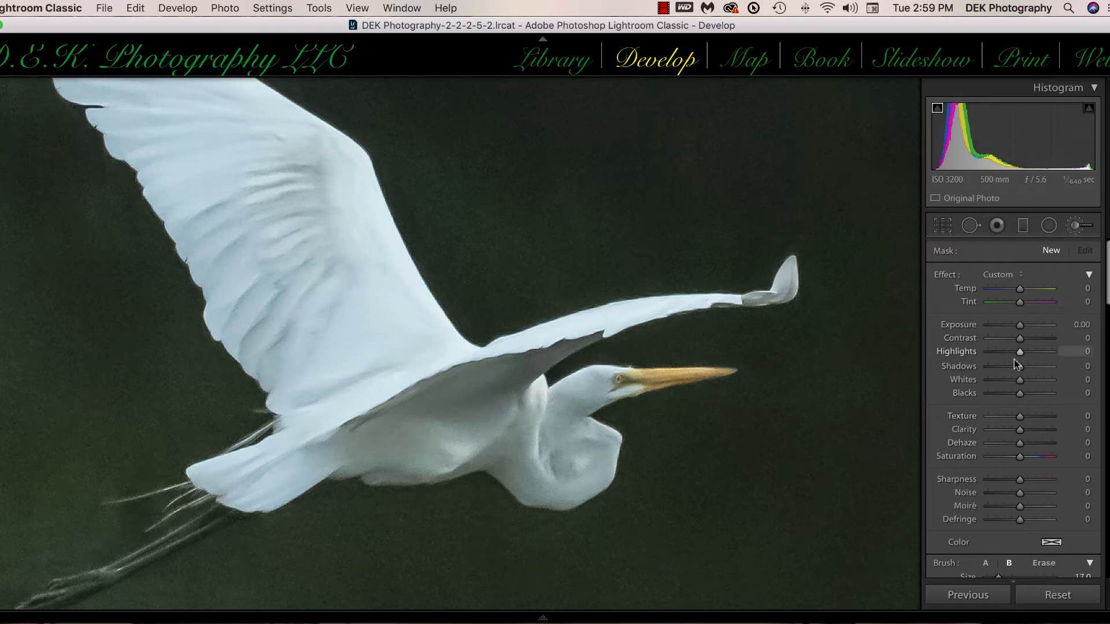
scroll(991, 463, down, 5)
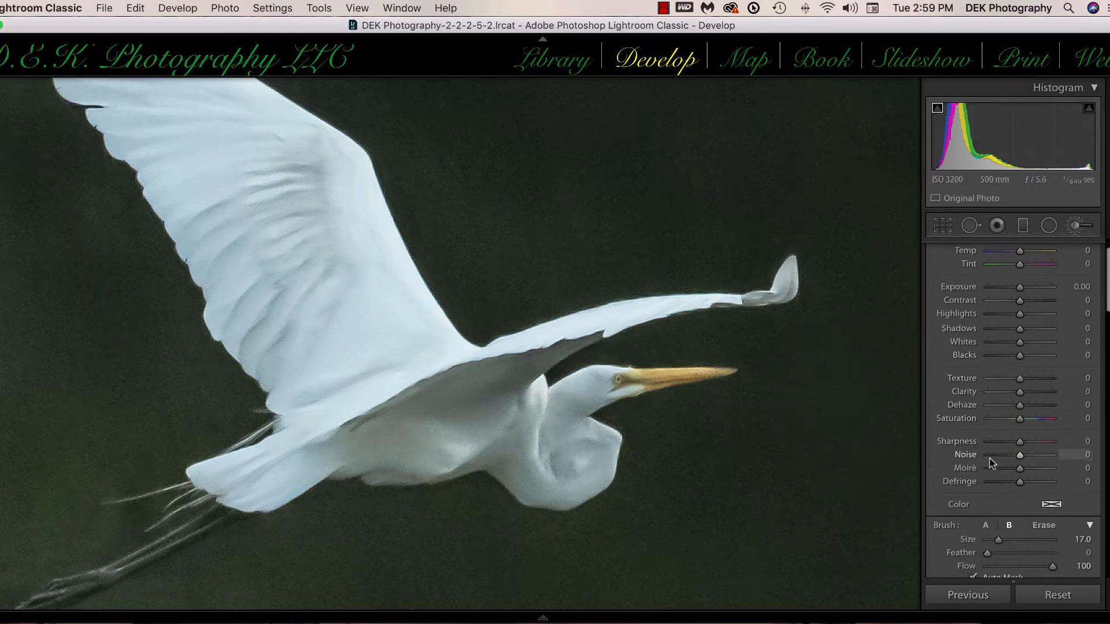
drag(998, 482, 1015, 481)
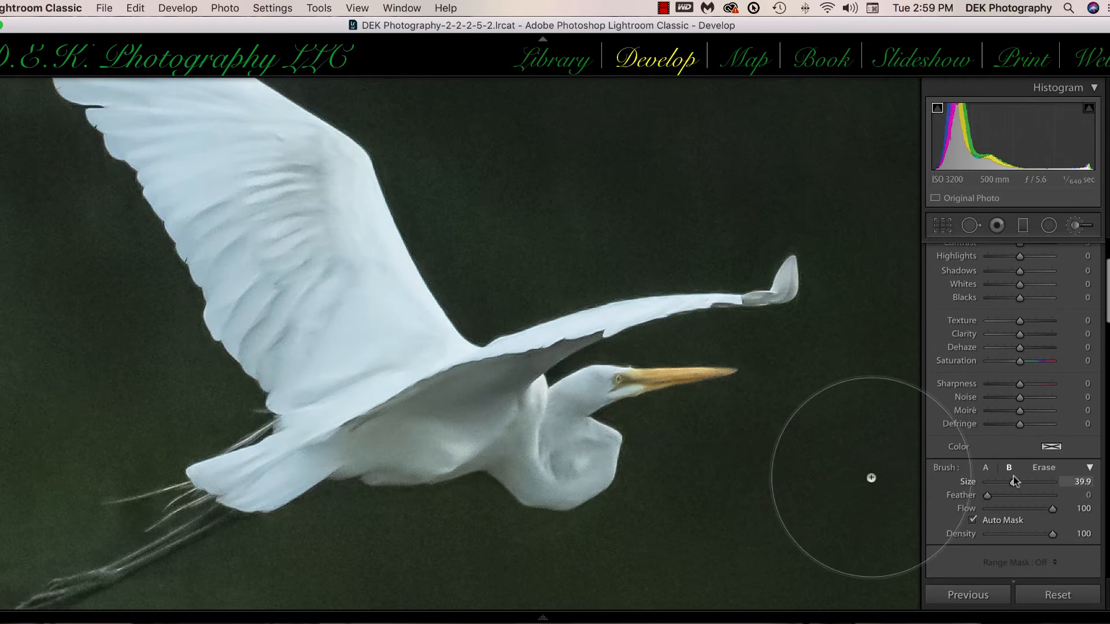
key(space)
click(753, 396)
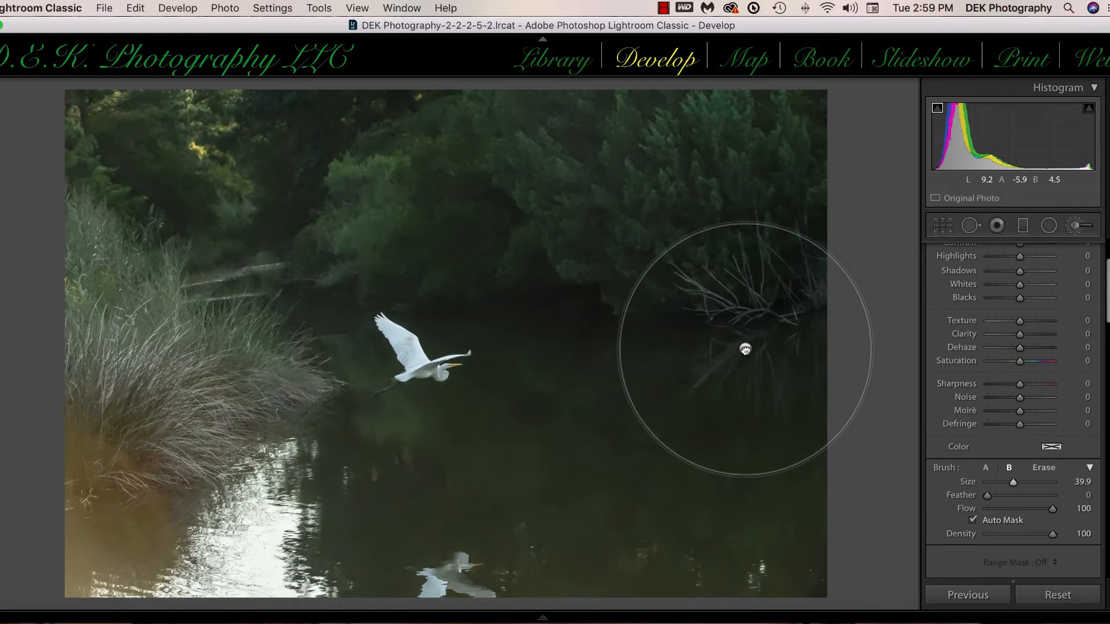
key(t)
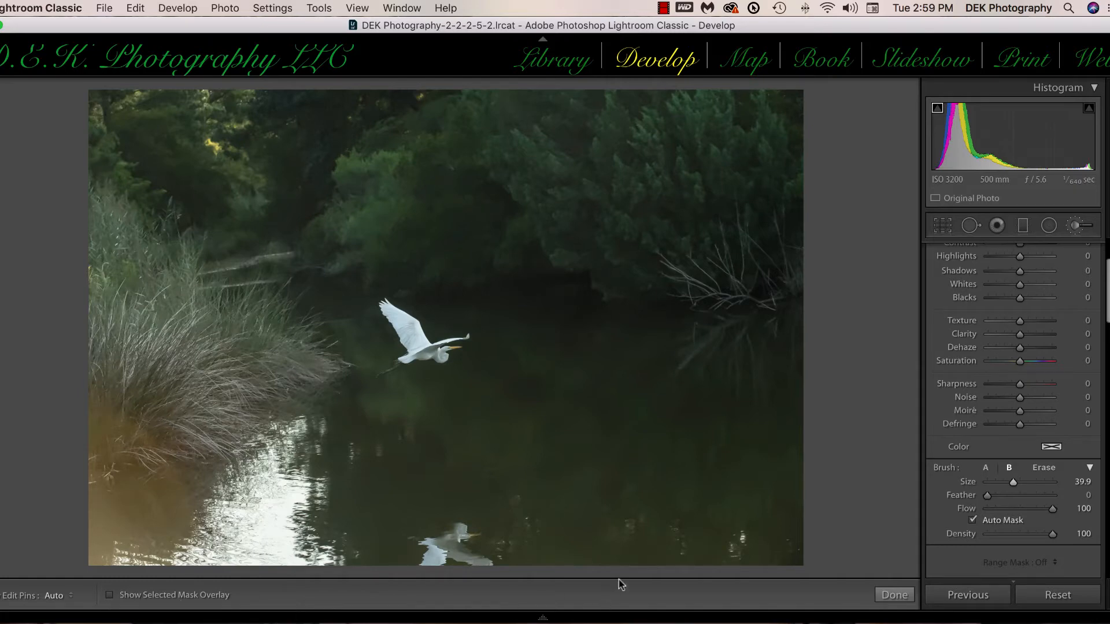
key(t)
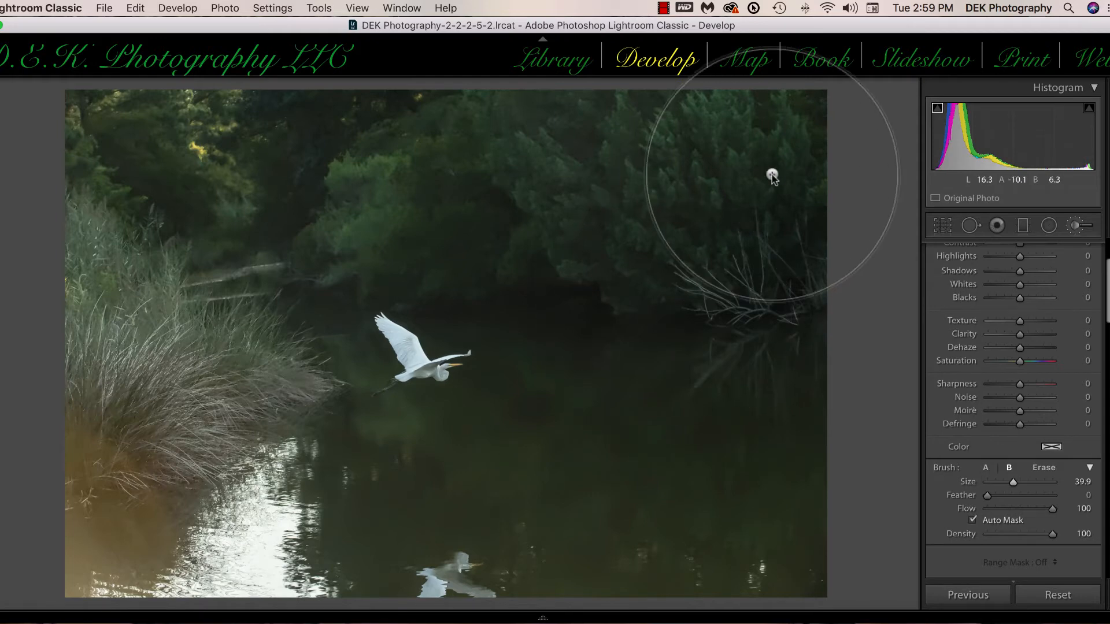
mouse_move(788, 154)
mouse_down()
mouse_move(688, 136)
mouse_move(366, 124)
mouse_up()
mouse_move(105, 213)
mouse_down()
mouse_move(135, 182)
mouse_move(141, 70)
mouse_up()
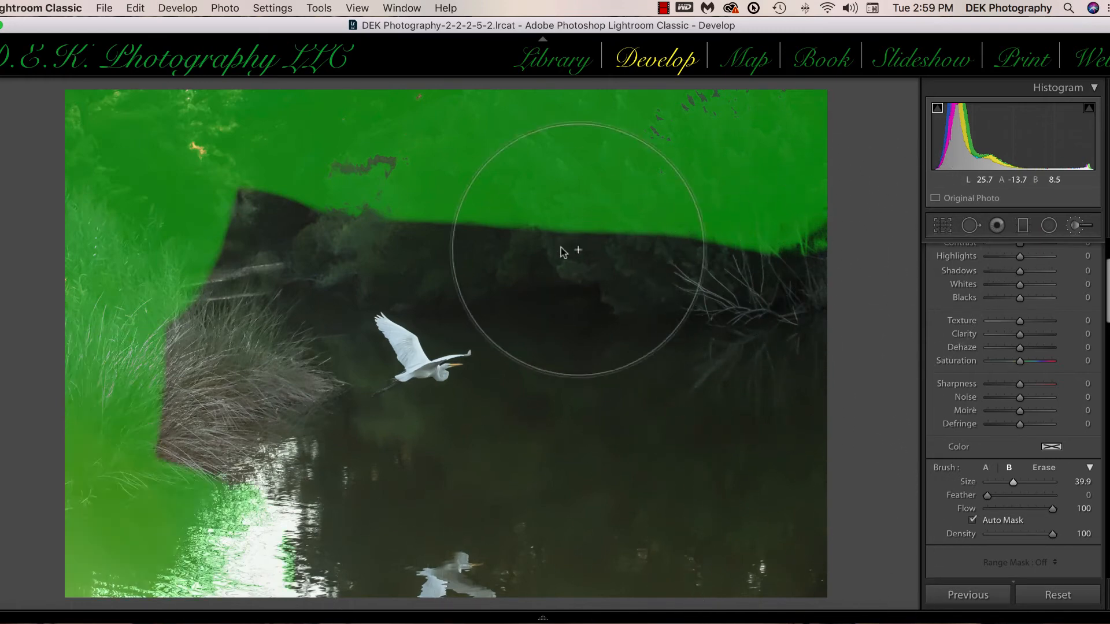
mouse_move(370, 166)
mouse_down()
mouse_move(172, 255)
mouse_move(235, 204)
mouse_move(176, 299)
mouse_move(150, 392)
mouse_move(165, 365)
mouse_move(174, 444)
mouse_move(287, 441)
mouse_move(153, 423)
mouse_move(205, 346)
mouse_move(257, 361)
mouse_move(351, 349)
mouse_move(489, 403)
mouse_move(327, 378)
mouse_move(391, 371)
mouse_move(560, 447)
mouse_move(626, 444)
mouse_move(753, 454)
mouse_up()
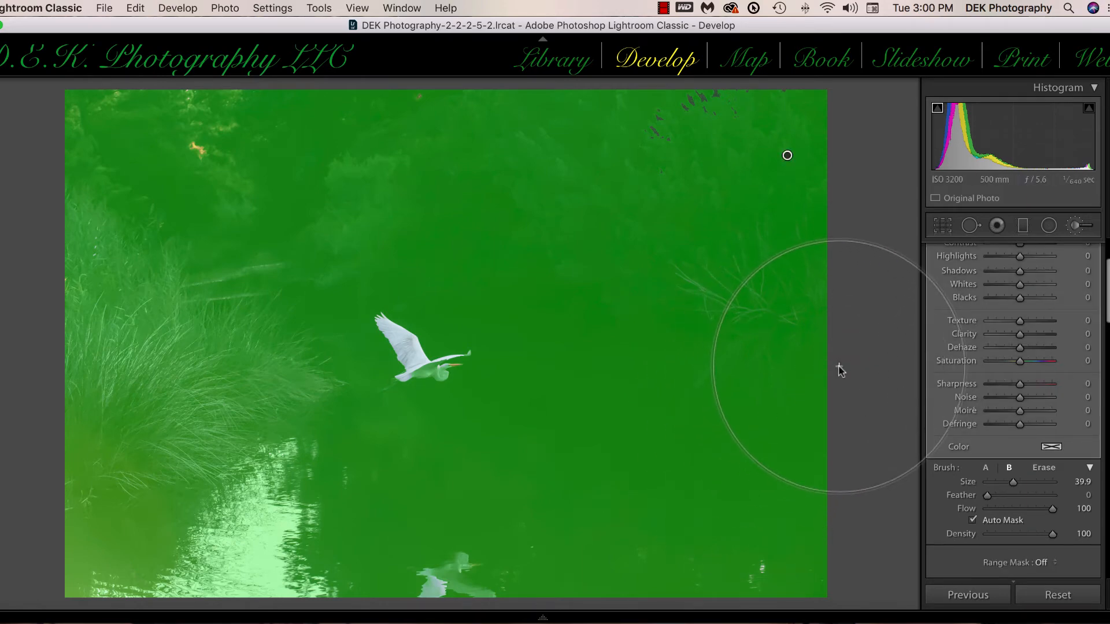
key(o)
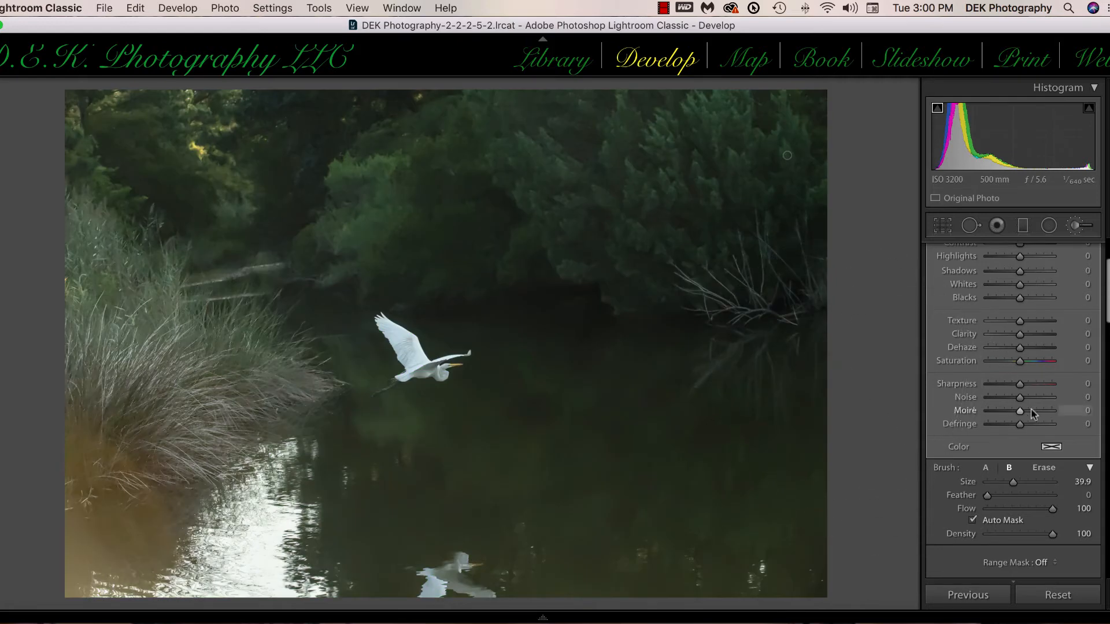
Step: Set the painted background's Noise to 100, Texture to 18 and Clarity to 51
scroll(1034, 407, up, 1)
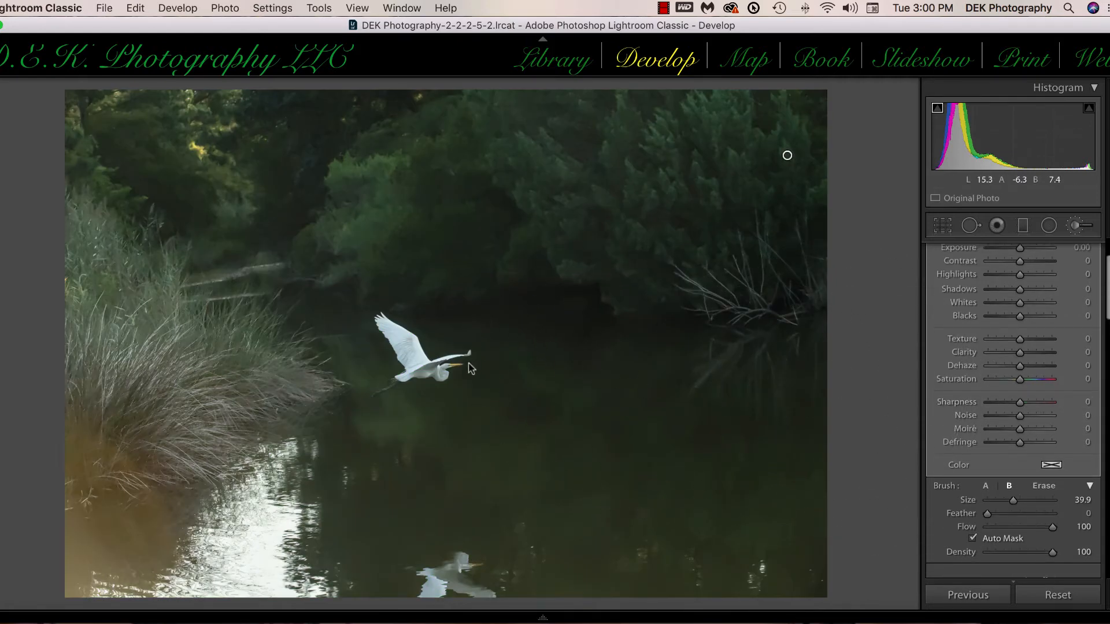
key(z)
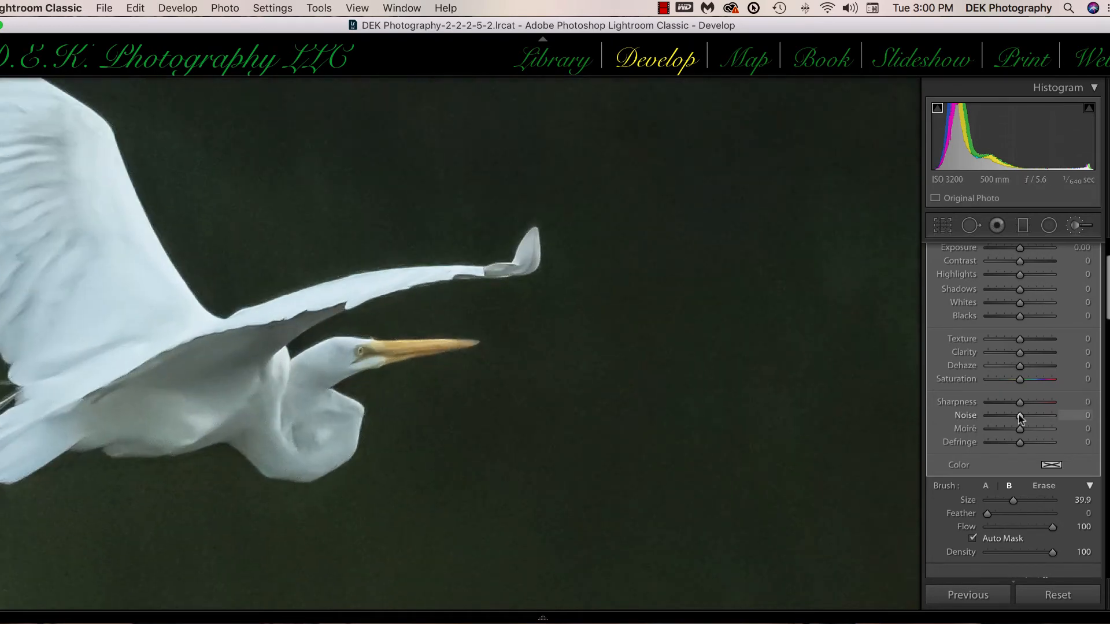
drag(1019, 416, 1055, 414)
scroll(1070, 390, up, 3)
mouse_move(1019, 395)
mouse_down()
mouse_move(1034, 398)
mouse_move(1020, 384)
mouse_move(1036, 396)
mouse_up()
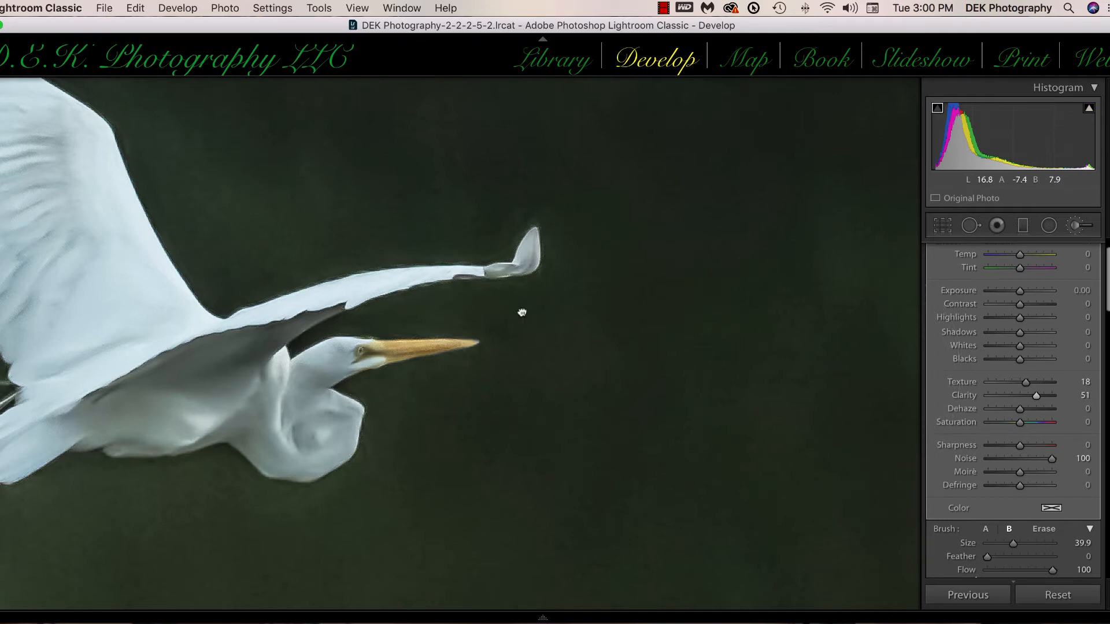
Step: Compare the enlarged egret and its background before and after the edits
drag(521, 313, 759, 328)
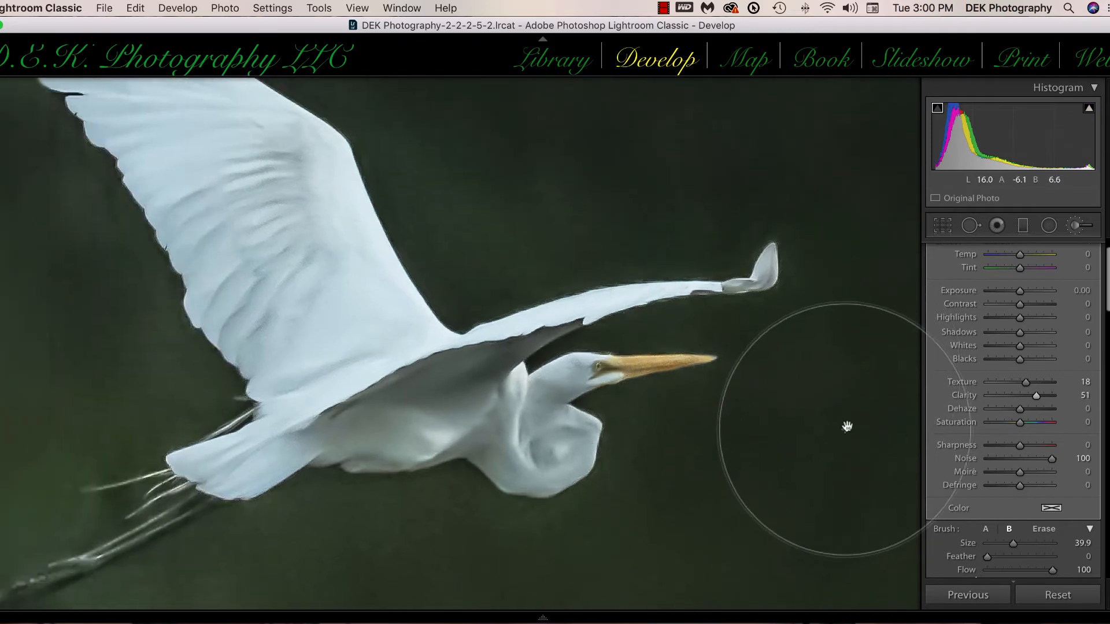
drag(880, 414, 880, 415)
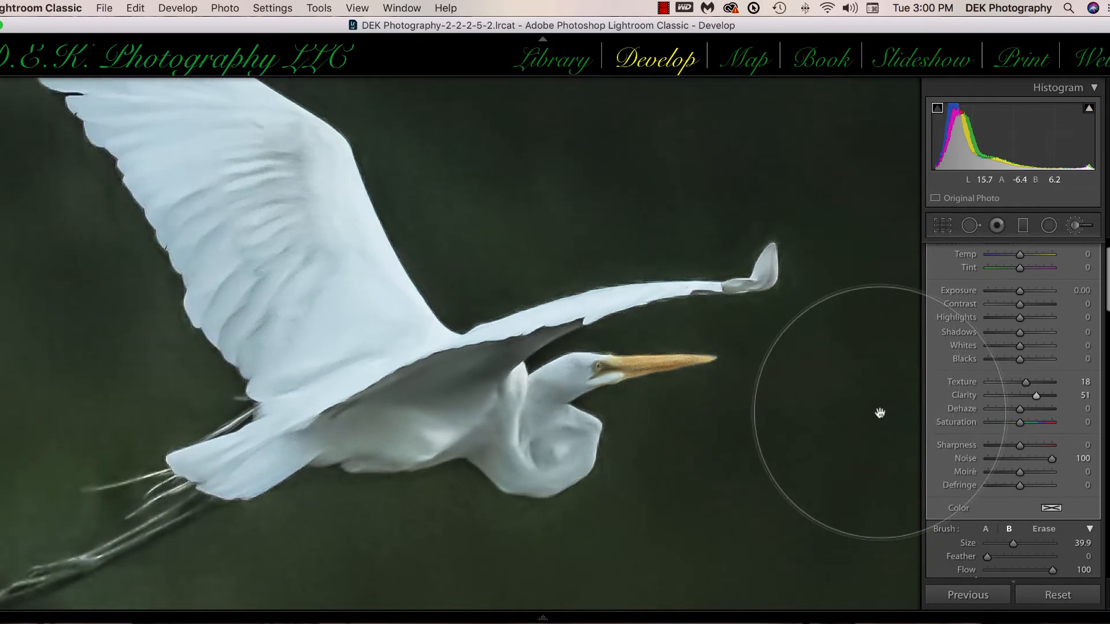
key(y)
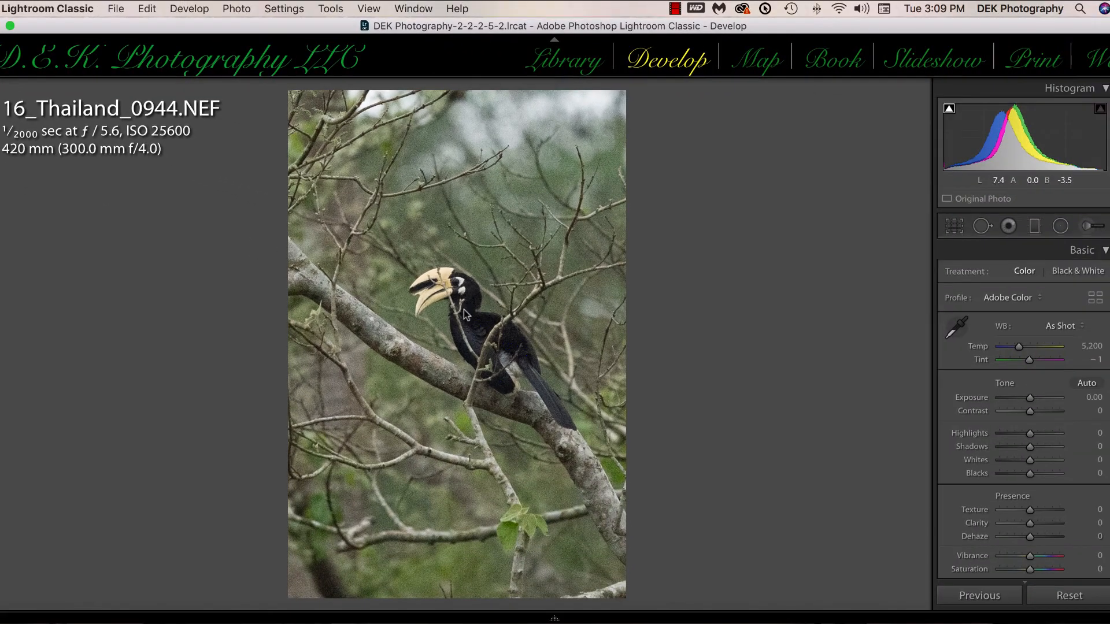
Step: Inspect the hornbill's dark plumage and background up close for noise and clipped shadows in 16_Thailand_0944.NEF
click(483, 305)
click(482, 307)
click(482, 308)
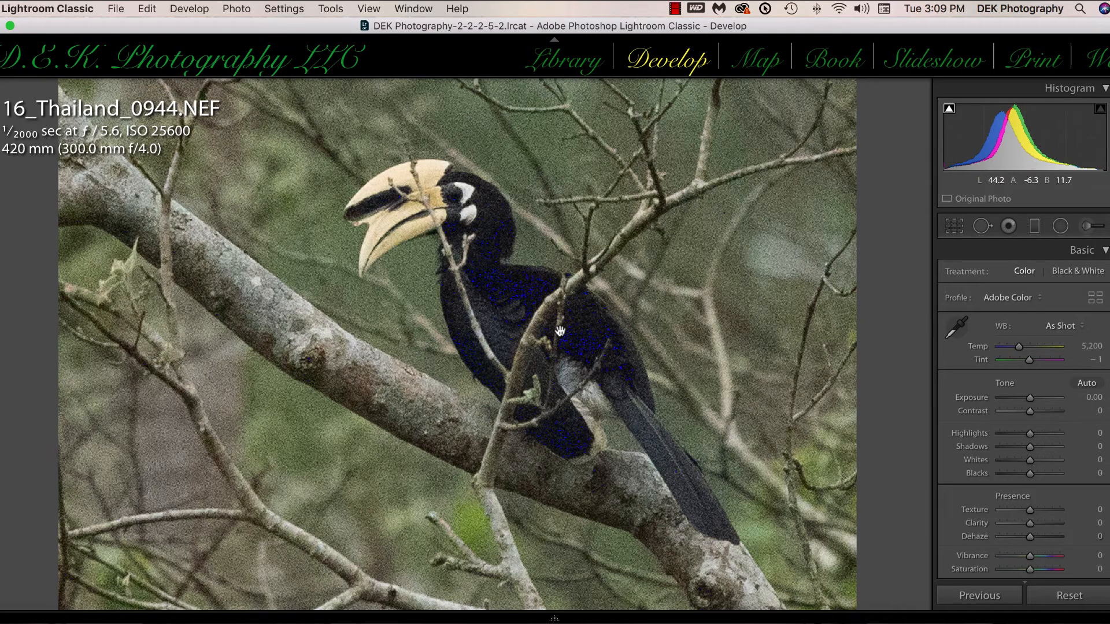
click(585, 351)
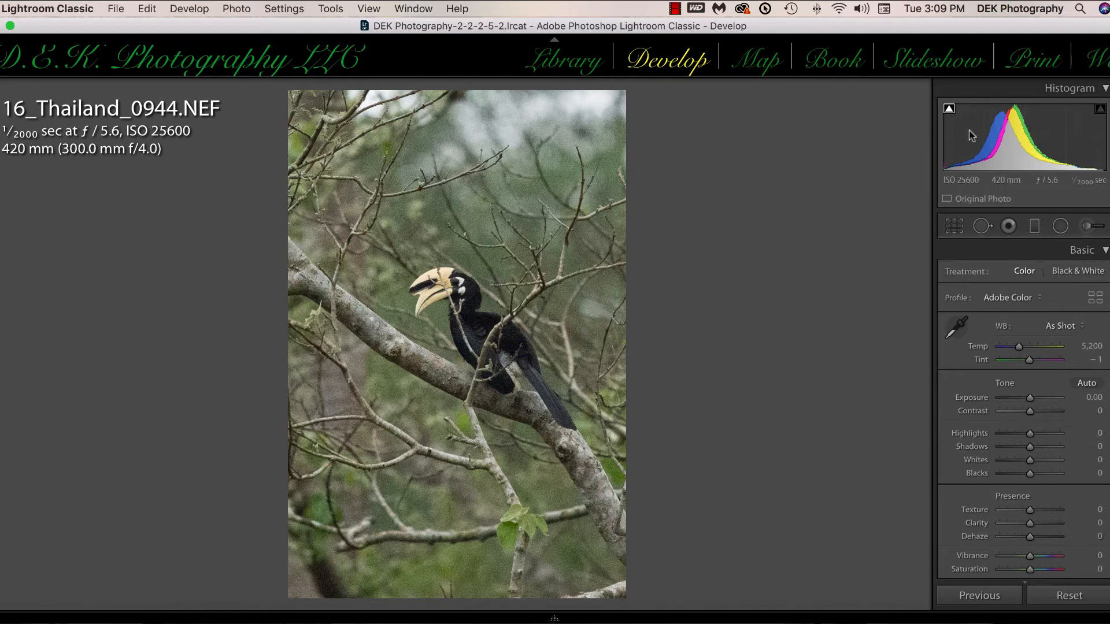
Step: Switch the tone curve to point editing and raise the red channel's black end point slightly
scroll(944, 334, down, 10)
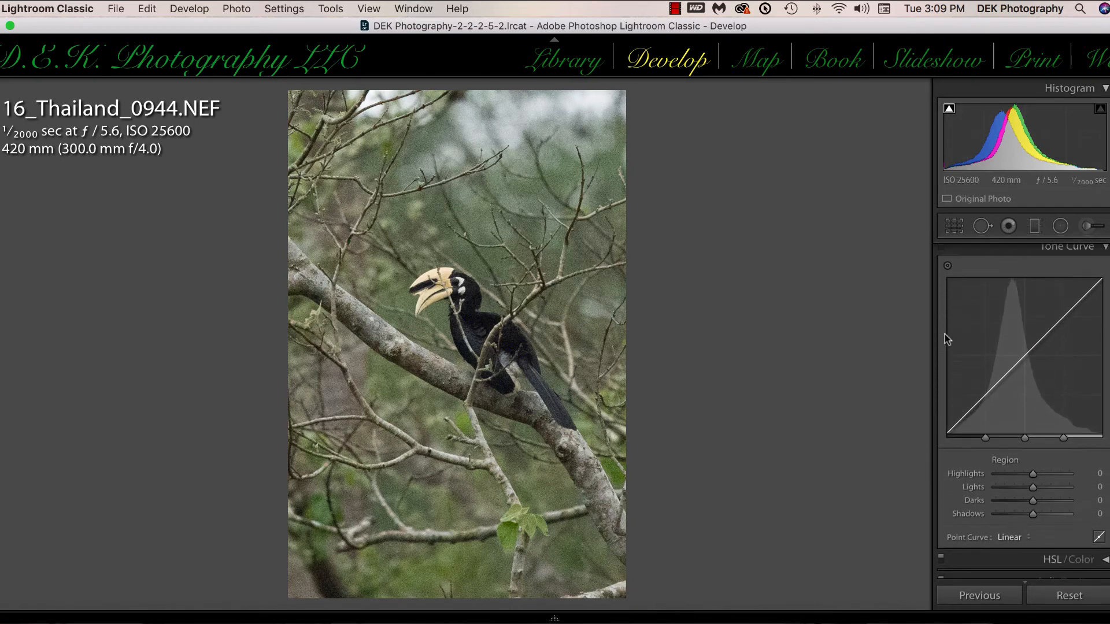
click(1099, 537)
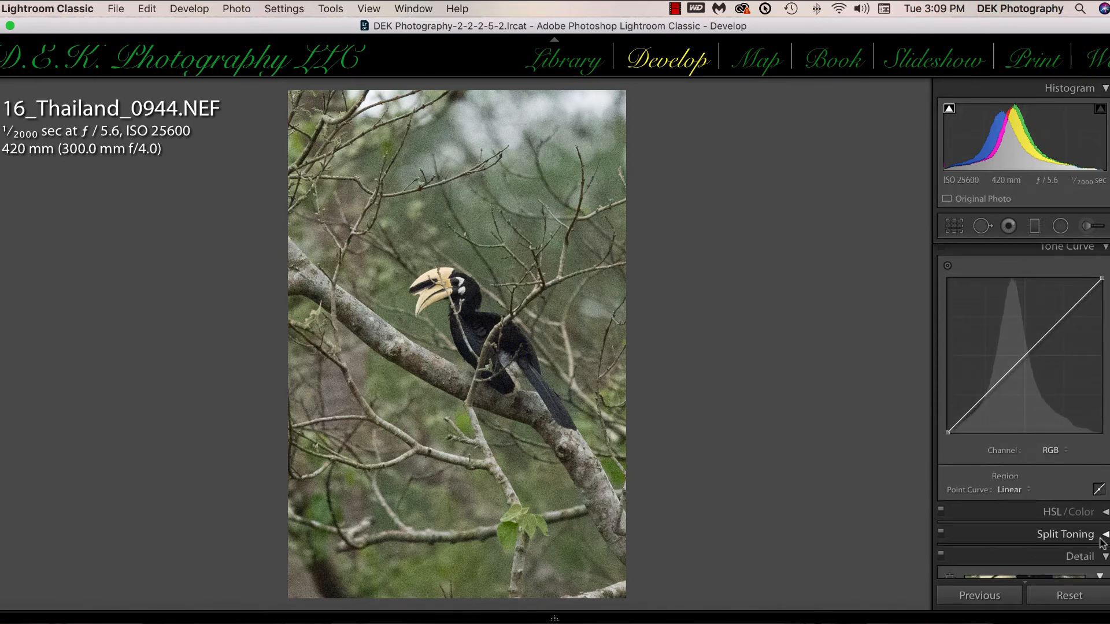
click(1065, 452)
click(1061, 458)
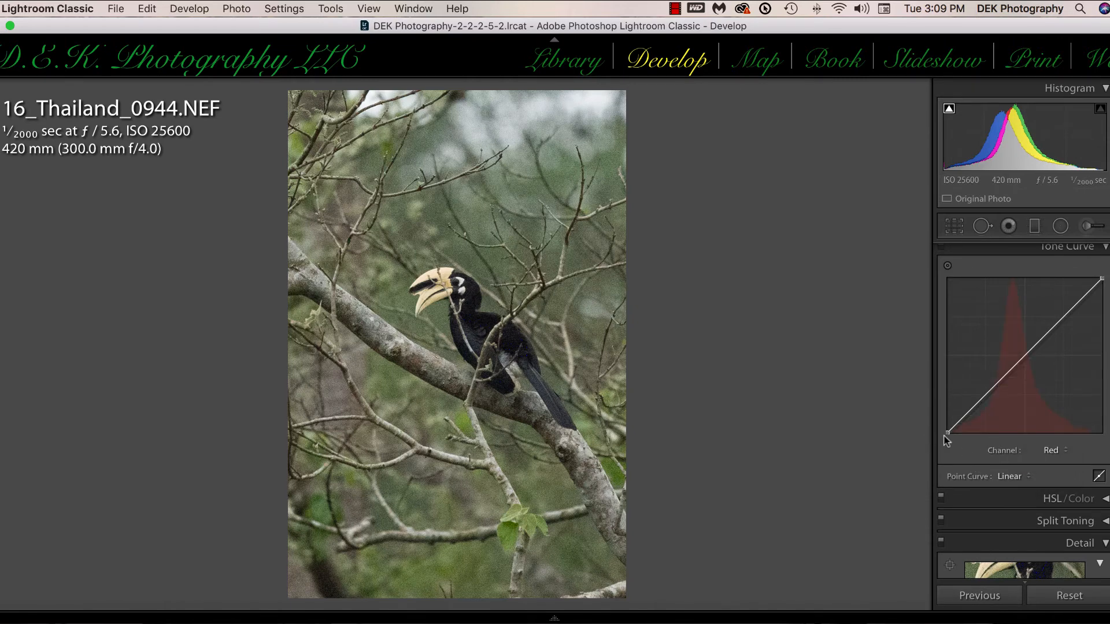
drag(947, 433, 941, 436)
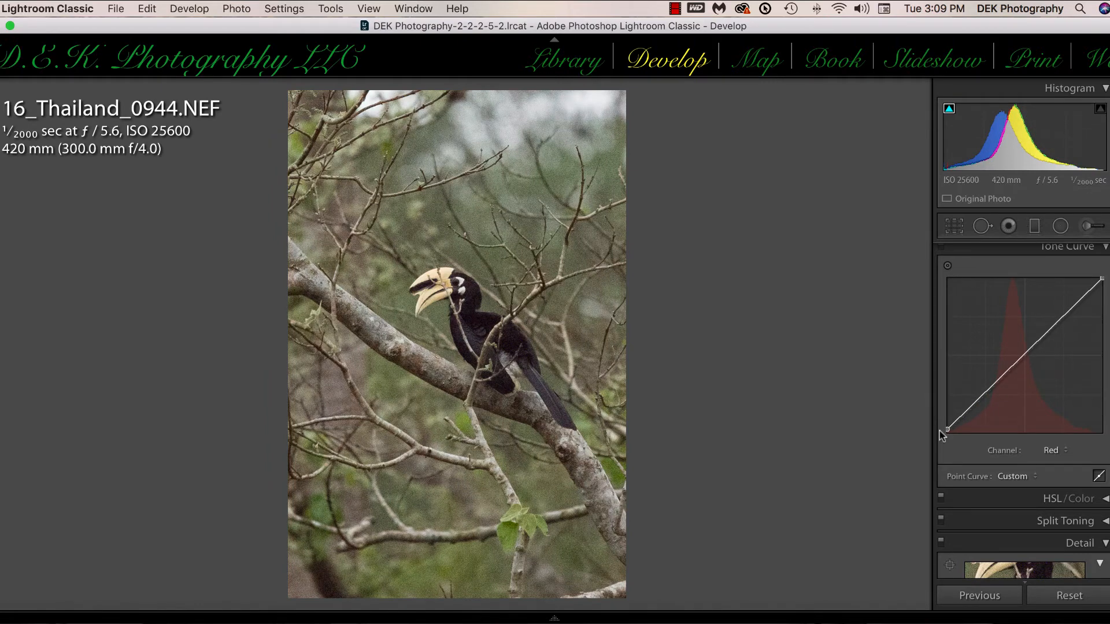
Step: Raise the black end points of the green and blue channel curves slightly
click(1067, 452)
click(1051, 458)
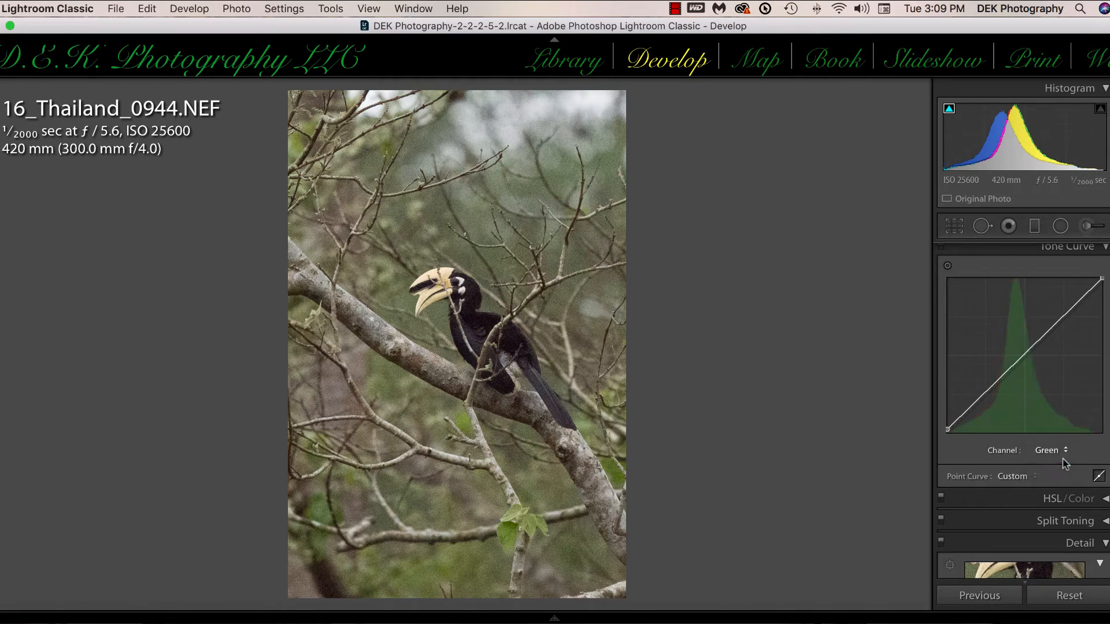
drag(947, 430, 947, 426)
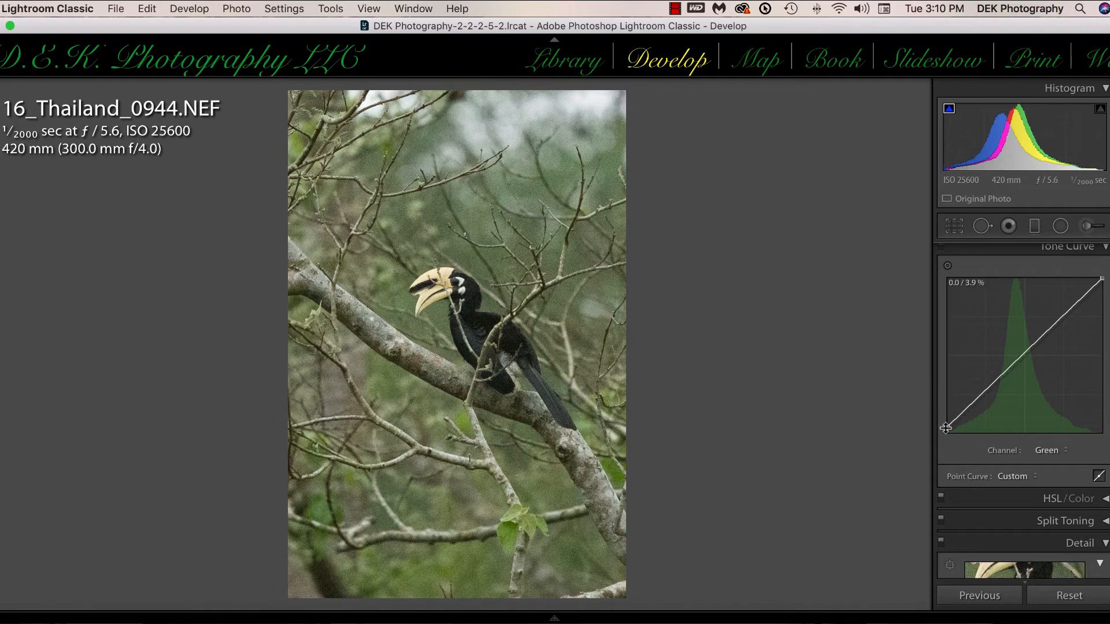
click(1065, 450)
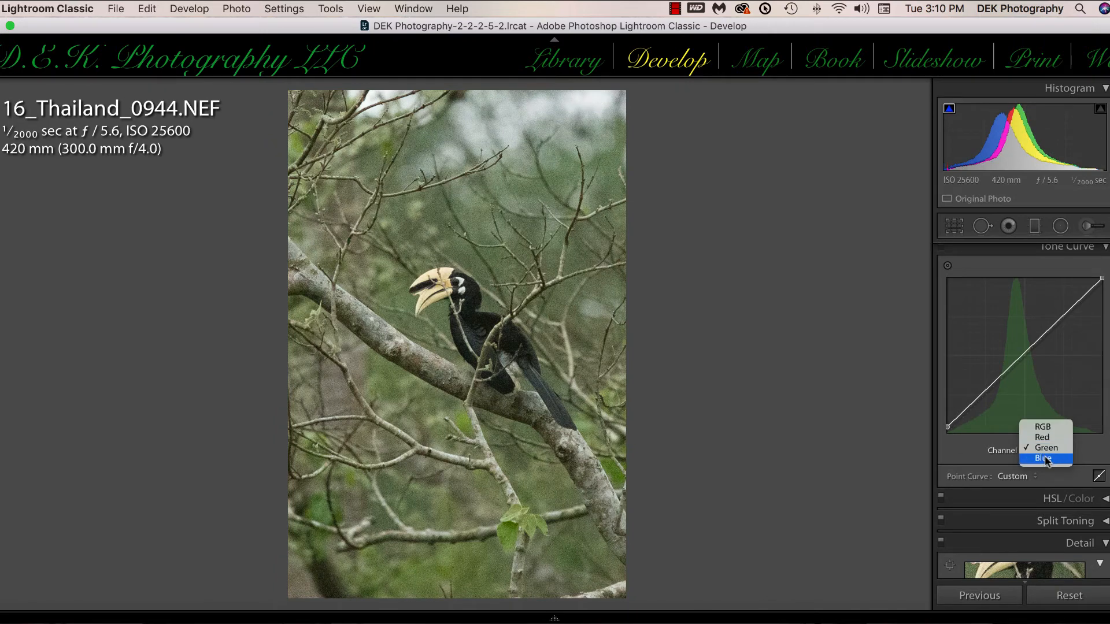
click(1043, 458)
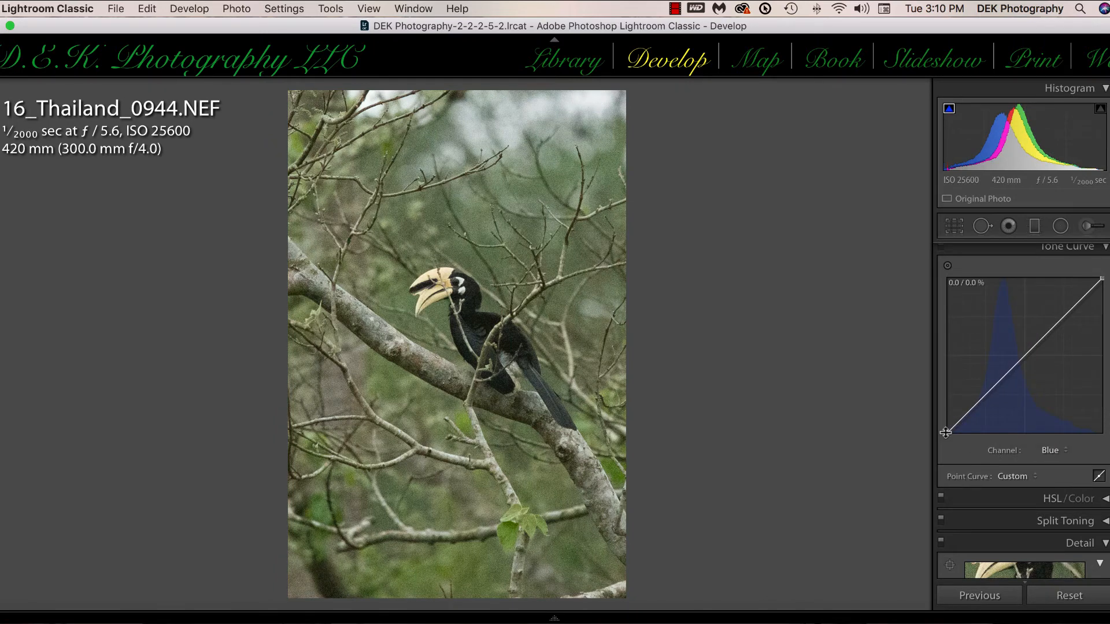
drag(947, 433, 946, 431)
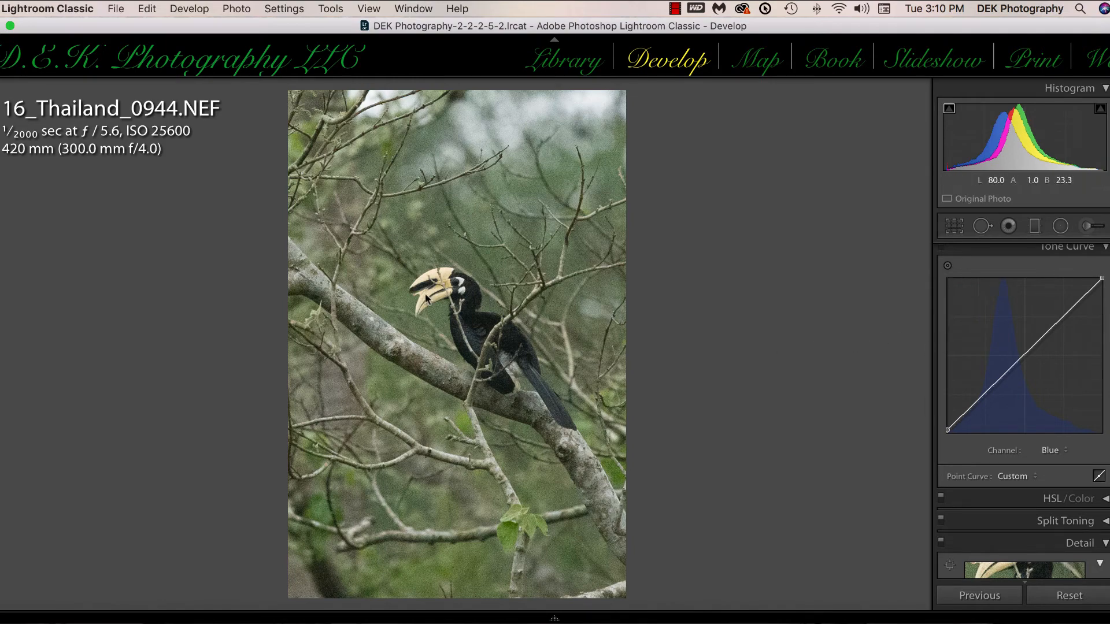
Step: Increase the hornbill photo's Clarity to +50 and its Texture to +22
click(473, 307)
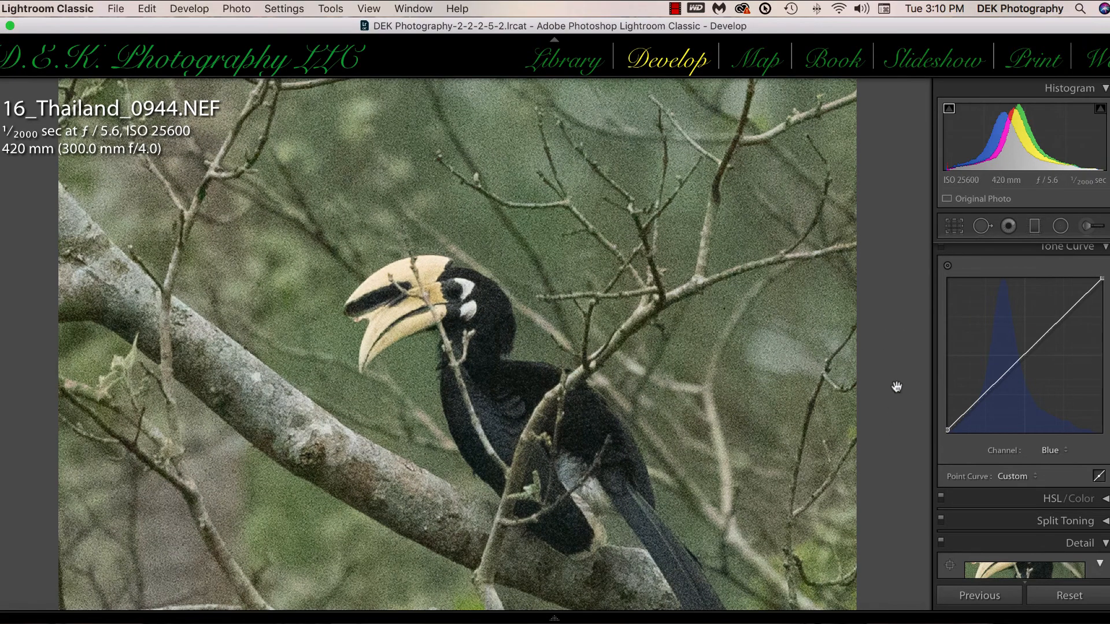
scroll(895, 384, down, 5)
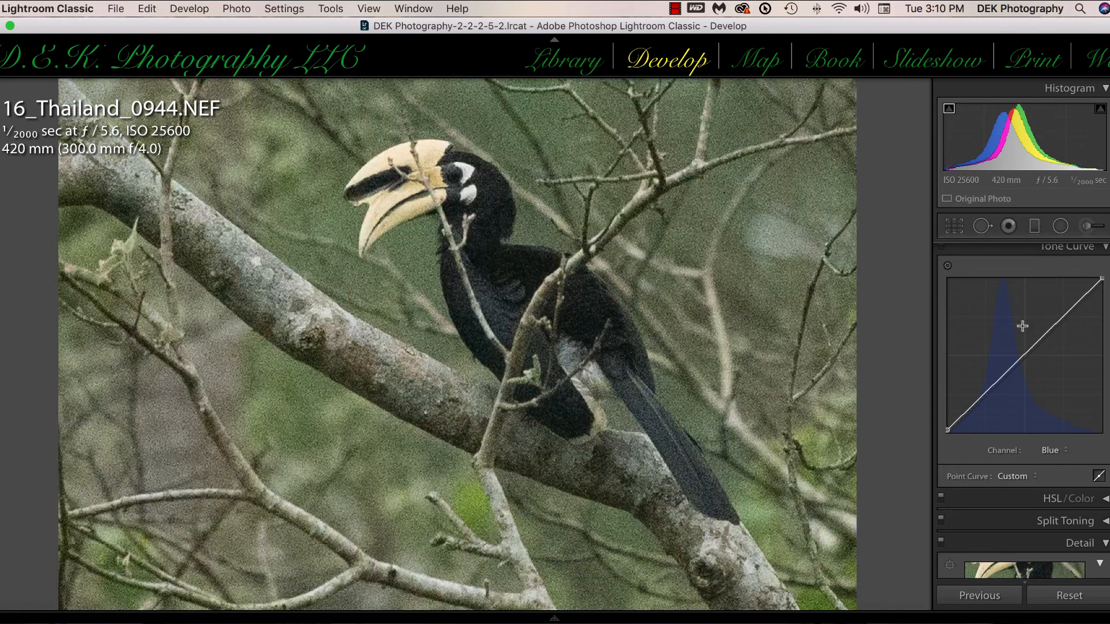
scroll(1023, 327, up, 5)
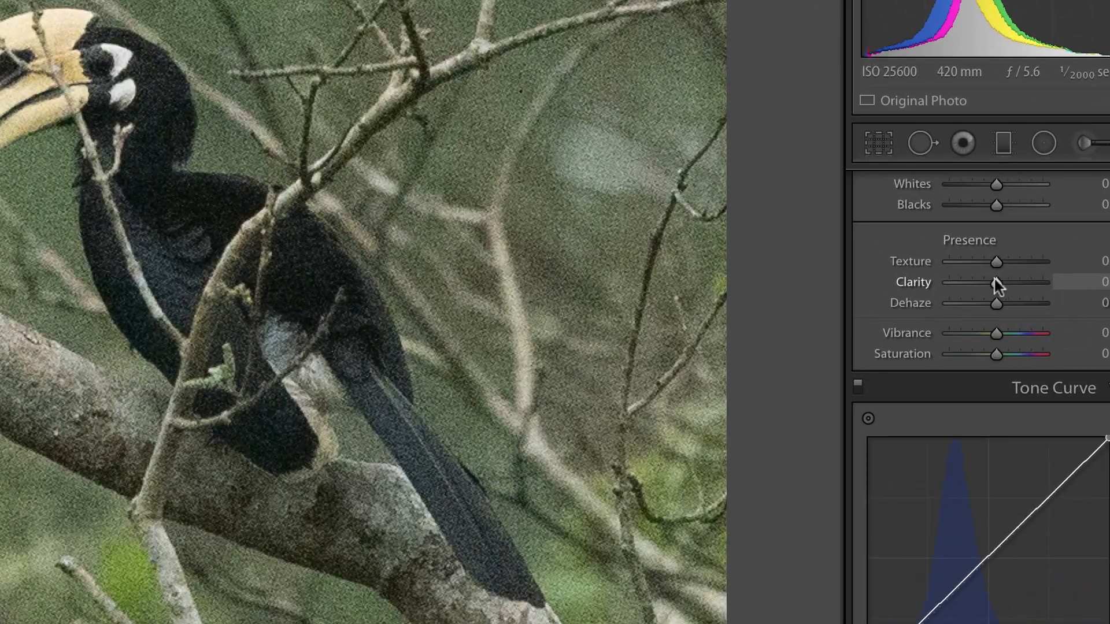
mouse_move(994, 279)
mouse_down()
mouse_move(1018, 281)
mouse_move(1003, 261)
mouse_up()
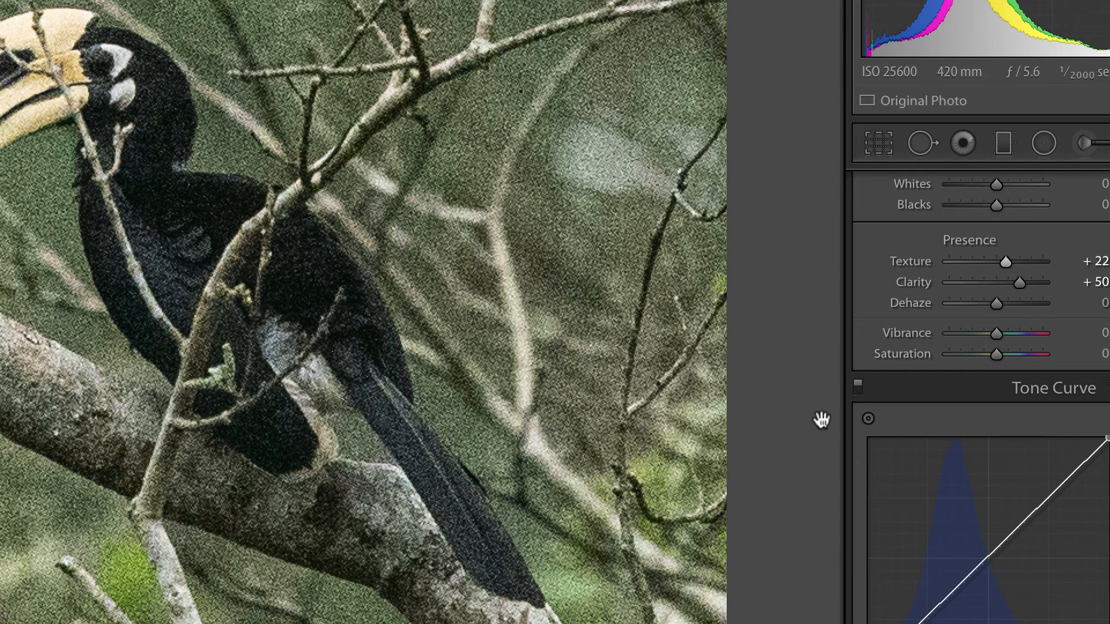
Step: Centre the Detail preview on the hornbill's head around the eye
scroll(821, 420, down, 3)
scroll(822, 421, up, 3)
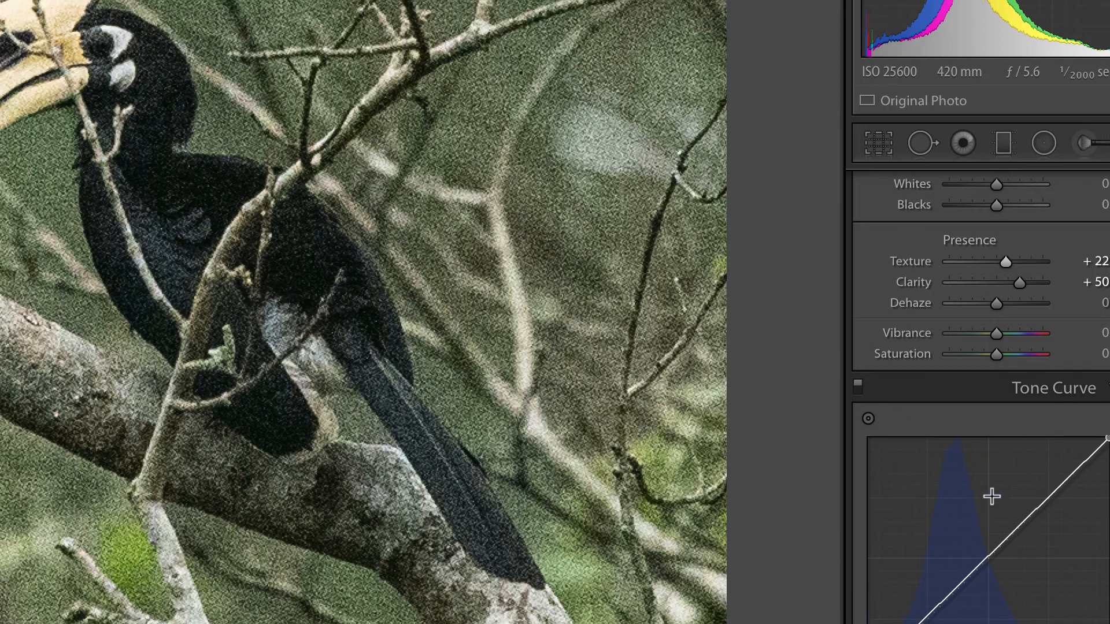
scroll(992, 496, down, 10)
scroll(991, 490, up, 1)
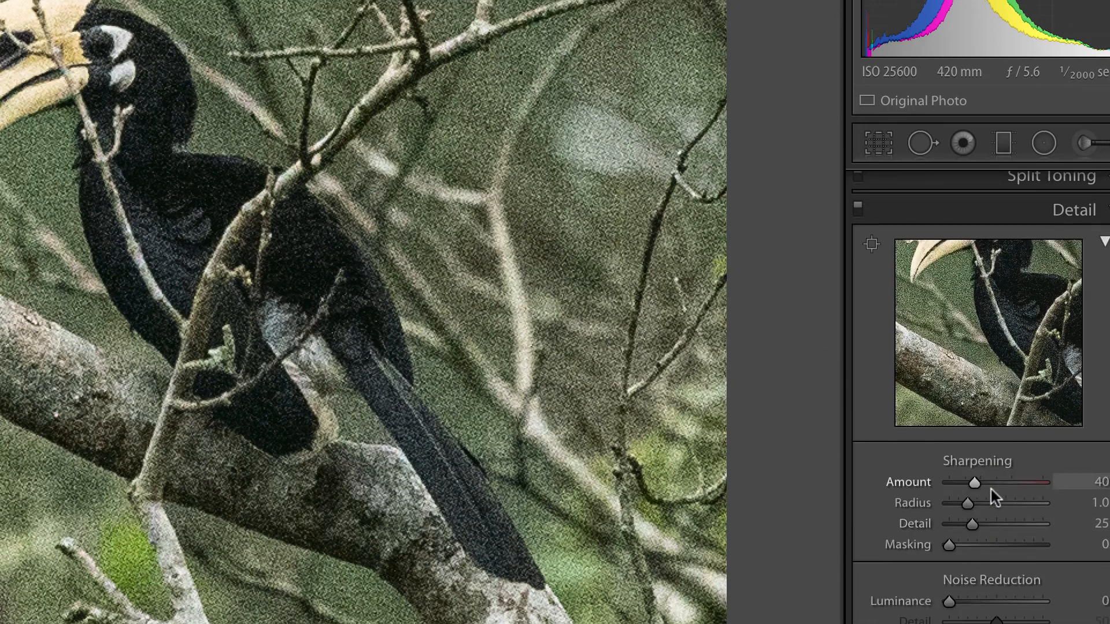
click(871, 245)
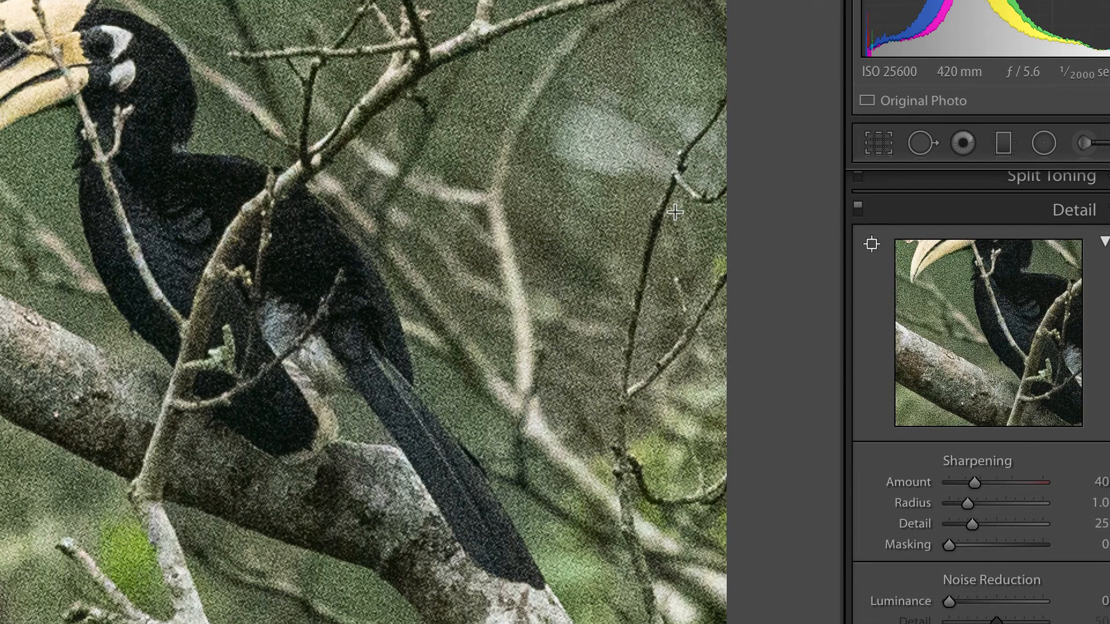
click(106, 61)
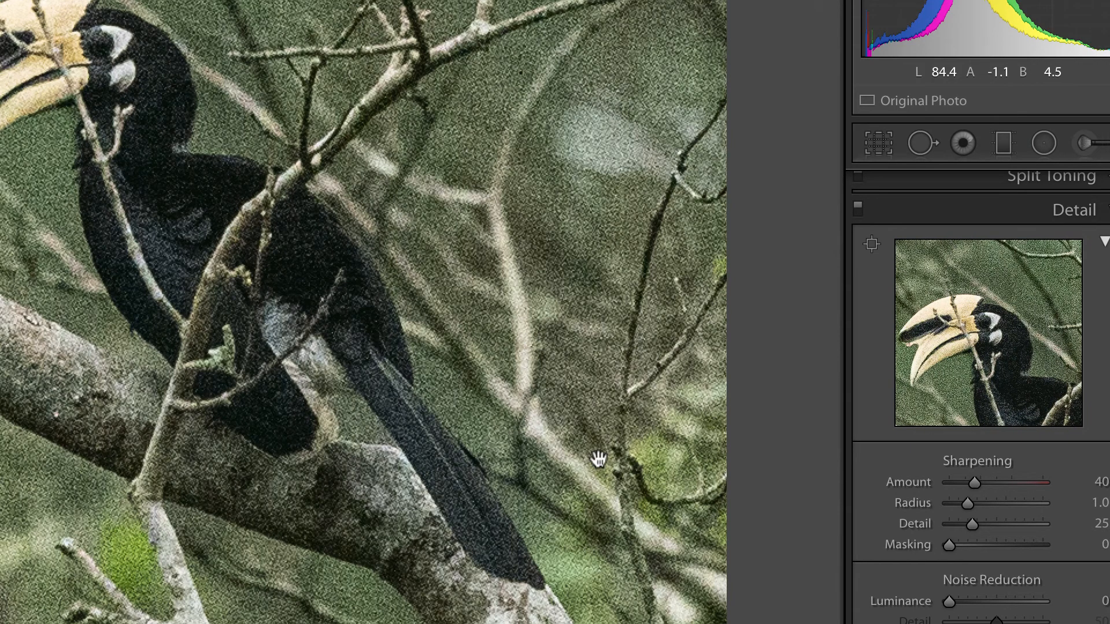
Step: Set the photo's Color noise reduction to 52 and its Luminance noise reduction to 70
scroll(954, 564, down, 3)
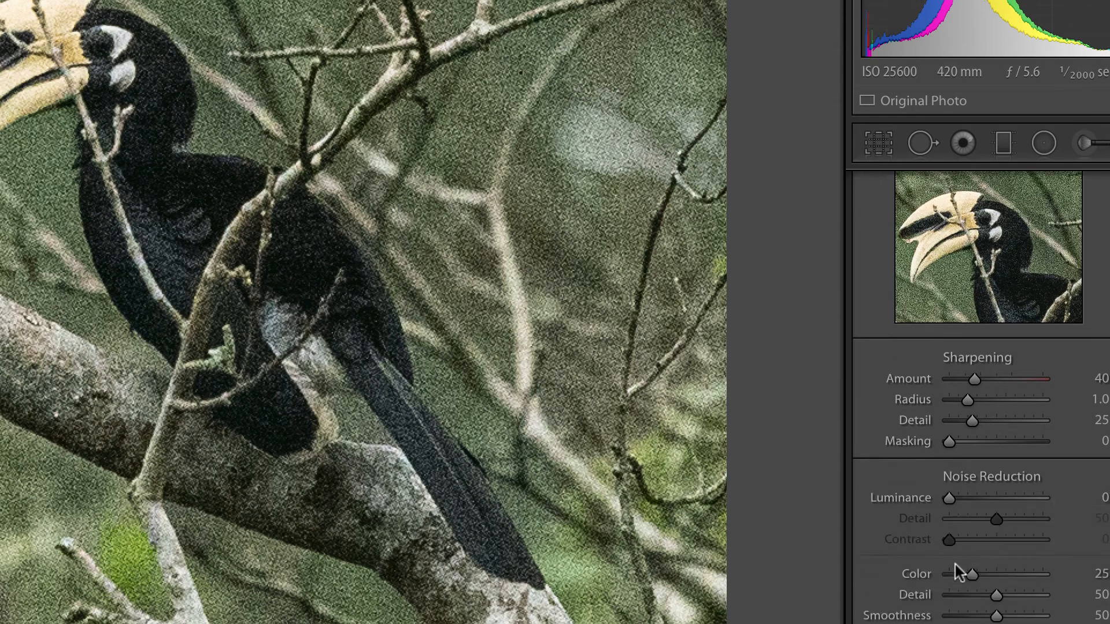
scroll(955, 564, down, 1)
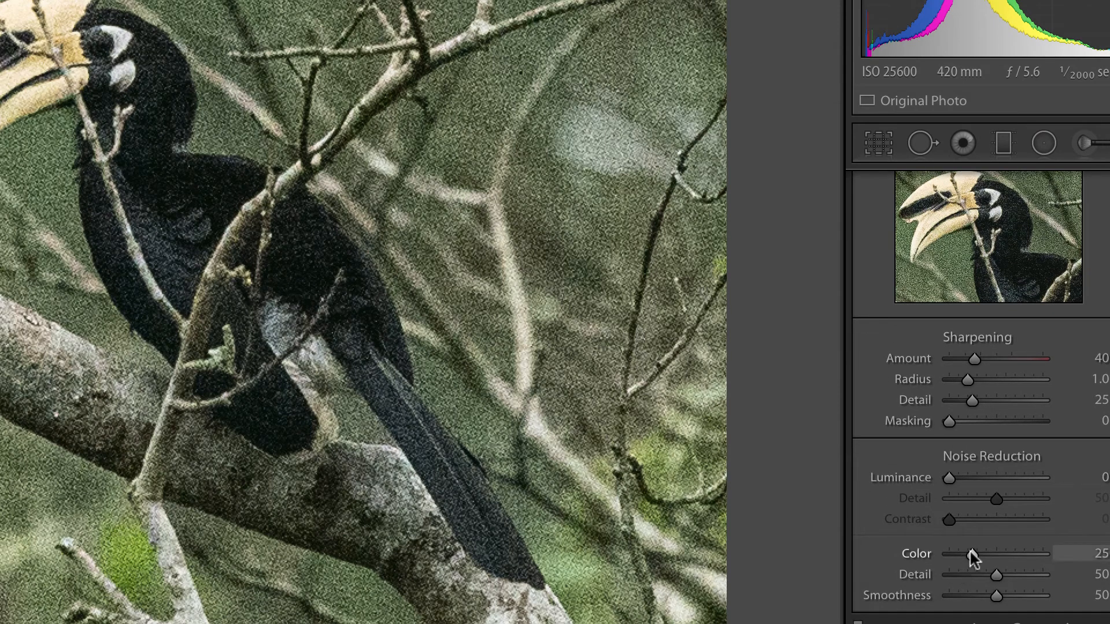
drag(971, 553, 996, 553)
drag(948, 478, 1014, 480)
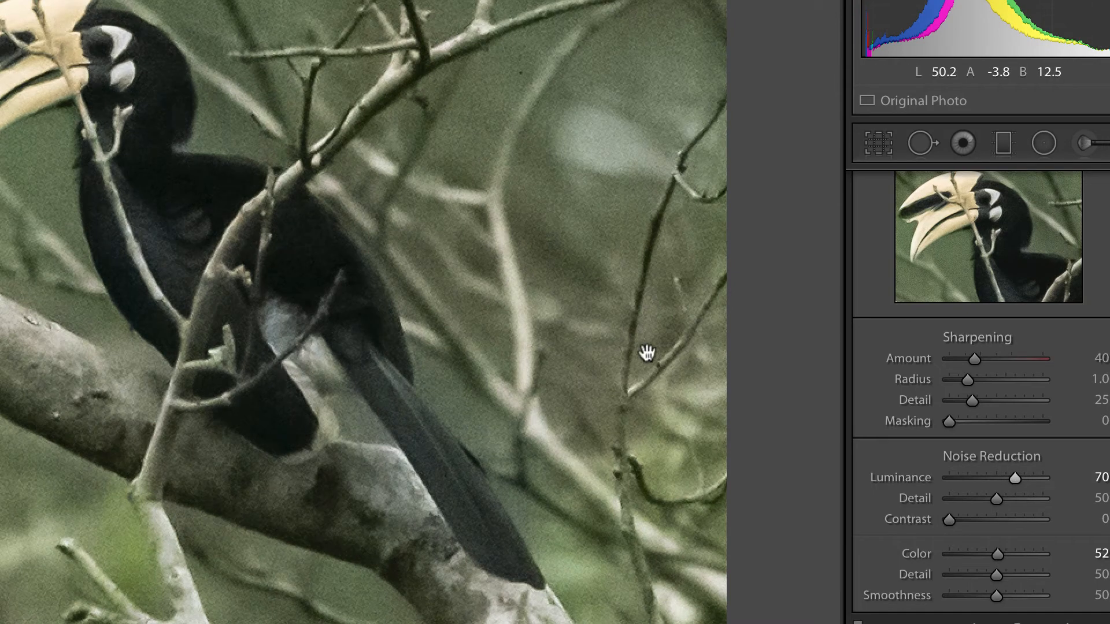
Step: Set the Sharpening Amount to 92 and use the mask preview to set Masking to 32
drag(973, 358, 1005, 356)
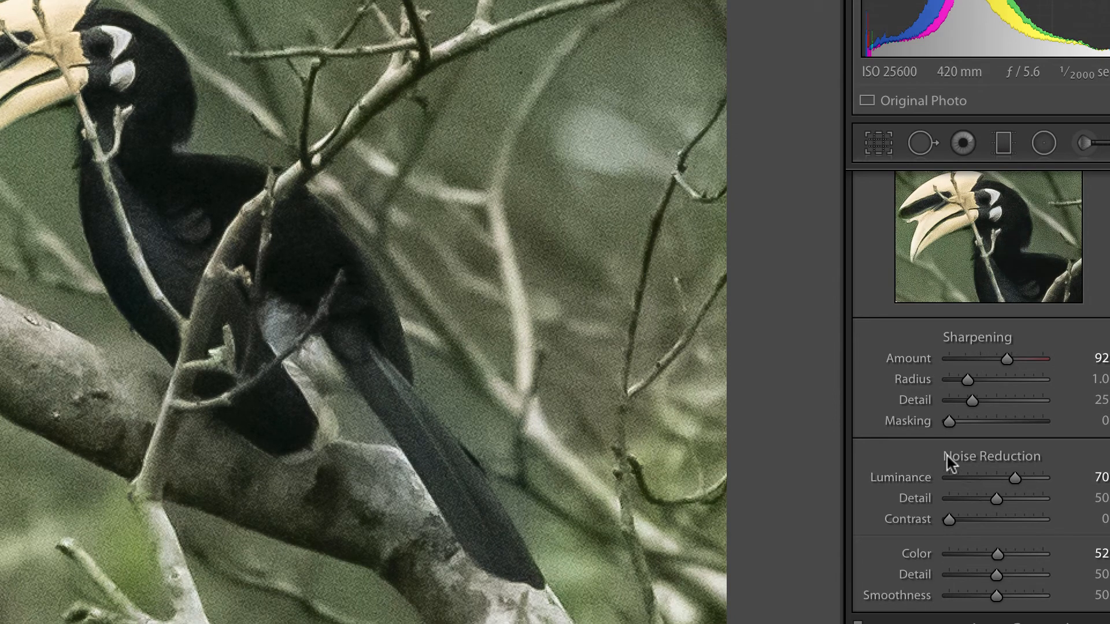
key(alt)
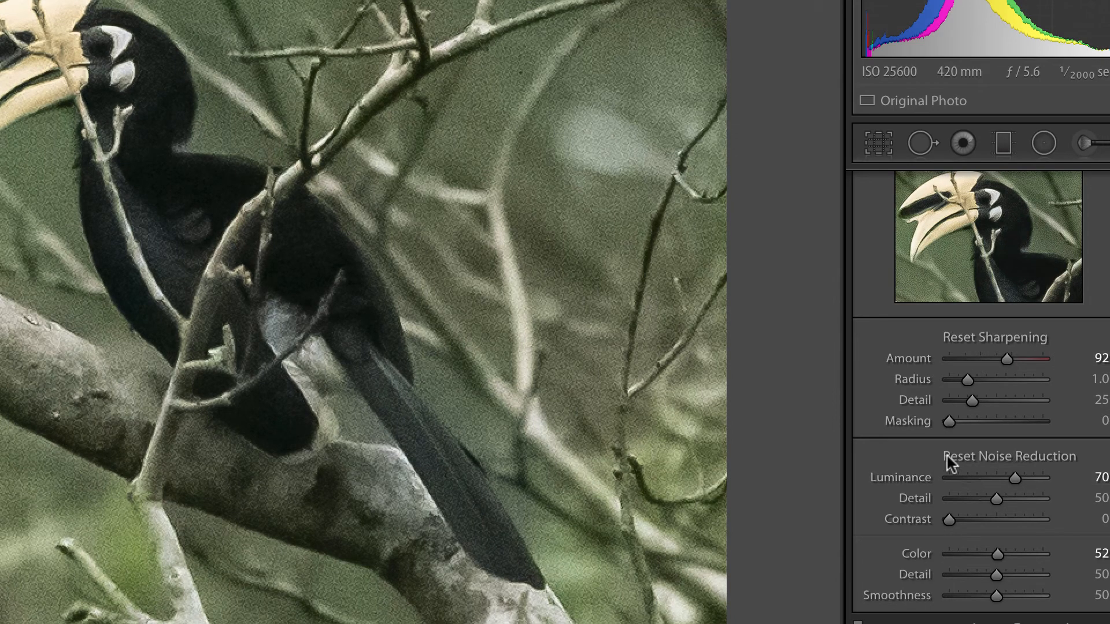
alt+click(948, 421)
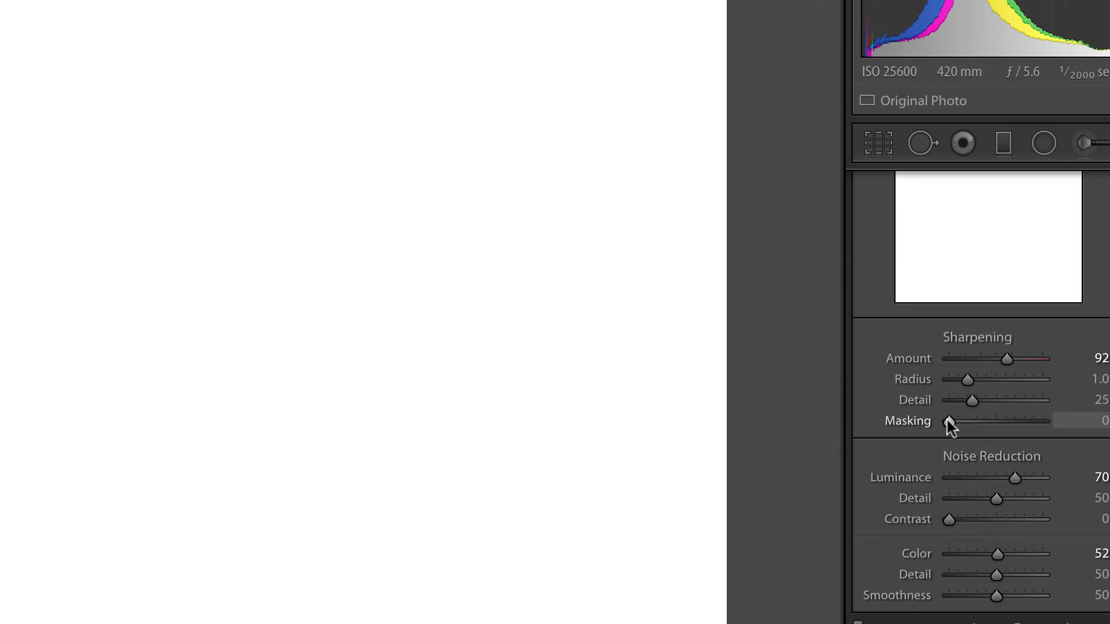
drag(948, 421, 977, 422)
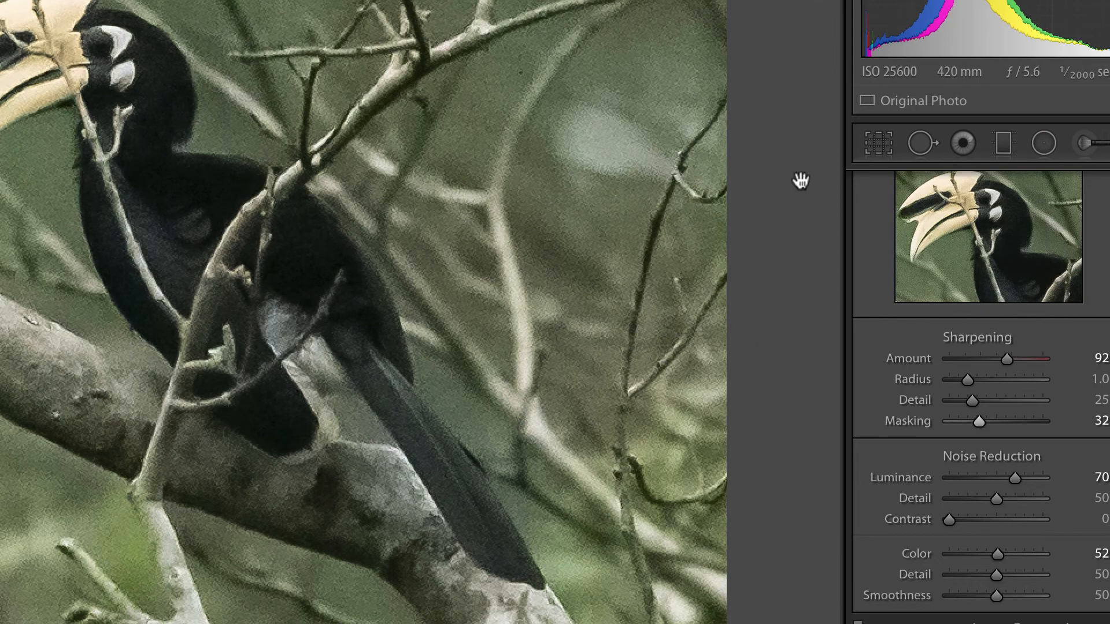
Step: Paint a new Adjustment Brush mask across the whole hornbill photo, covering the background, the branches and the bird
click(1089, 145)
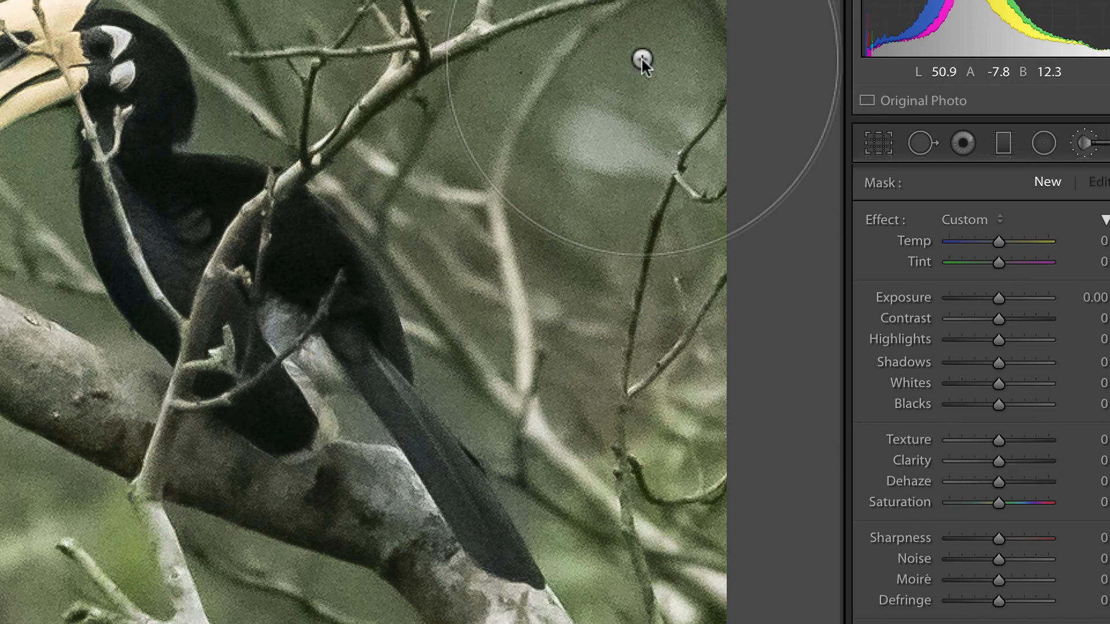
key(space)
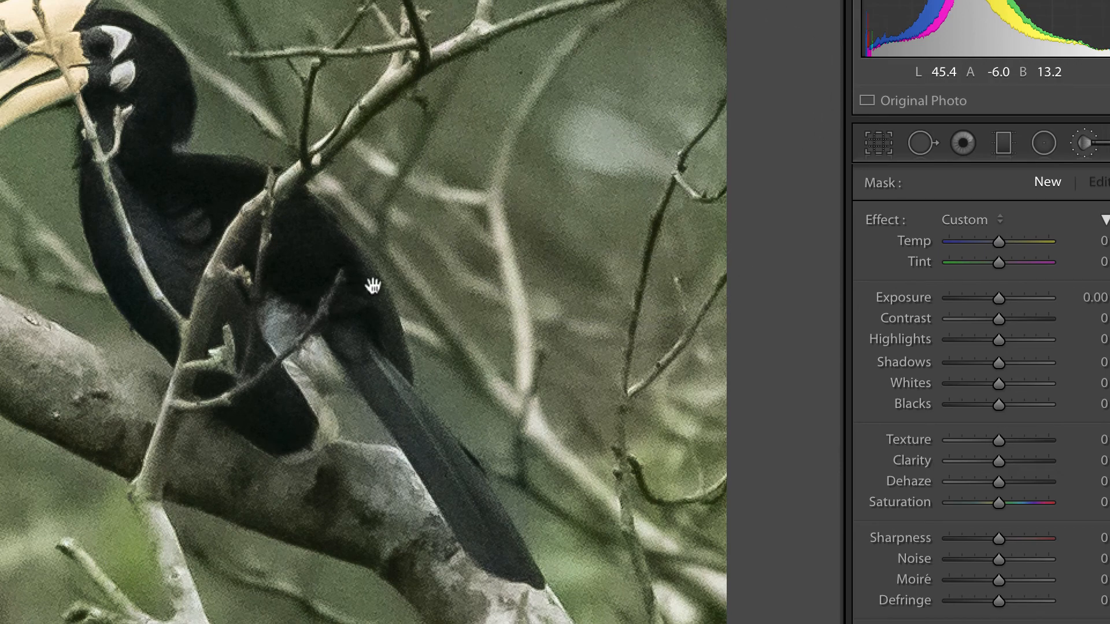
click(306, 353)
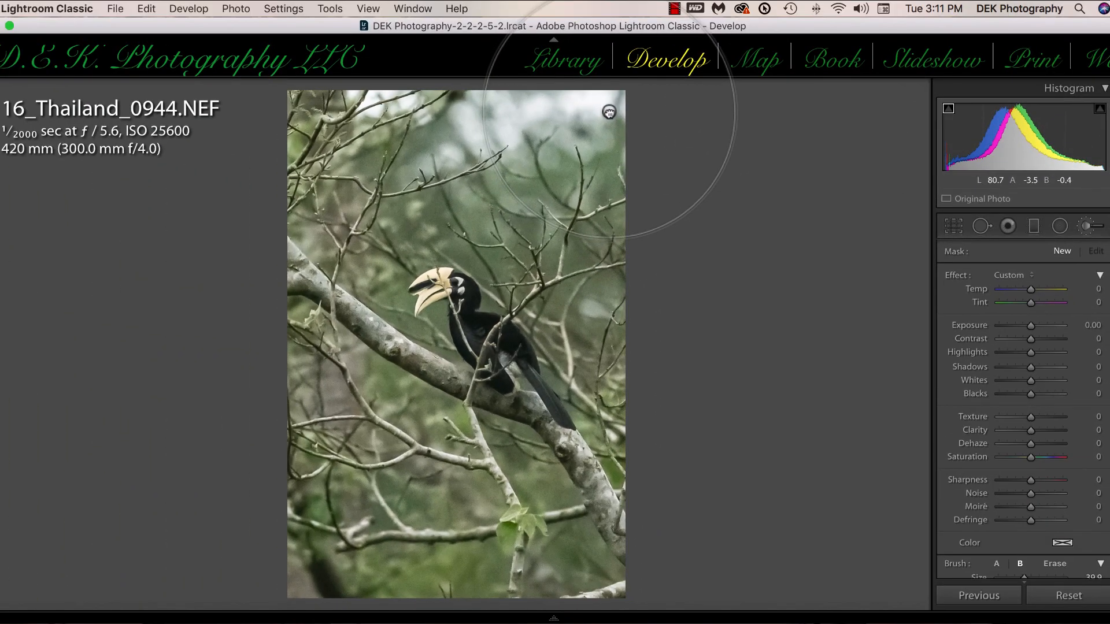
mouse_move(608, 112)
mouse_down()
mouse_move(337, 255)
mouse_move(375, 301)
mouse_move(367, 154)
mouse_move(344, 546)
mouse_move(400, 528)
mouse_move(535, 545)
mouse_move(553, 375)
mouse_move(544, 331)
mouse_move(546, 385)
mouse_move(581, 355)
mouse_move(570, 243)
mouse_move(594, 248)
mouse_up()
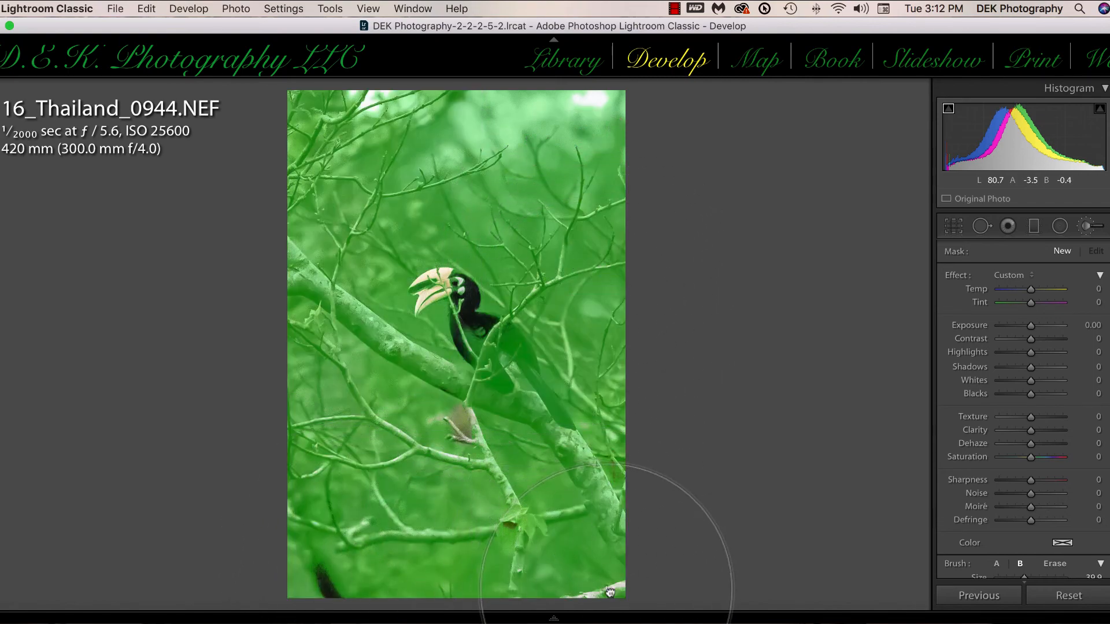
mouse_move(610, 592)
mouse_down()
mouse_move(456, 387)
mouse_move(423, 306)
mouse_move(444, 266)
mouse_move(337, 260)
mouse_up()
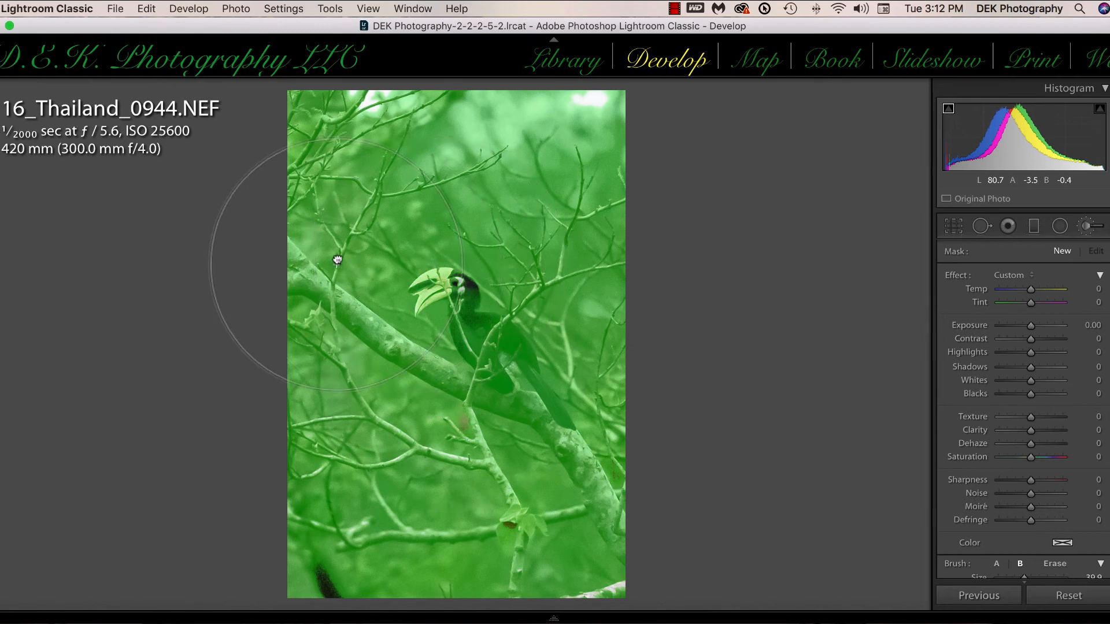
Step: Set the brush mask's Exposure to 0.74 and Noise to 100, and check the hornbill up close
click(1036, 328)
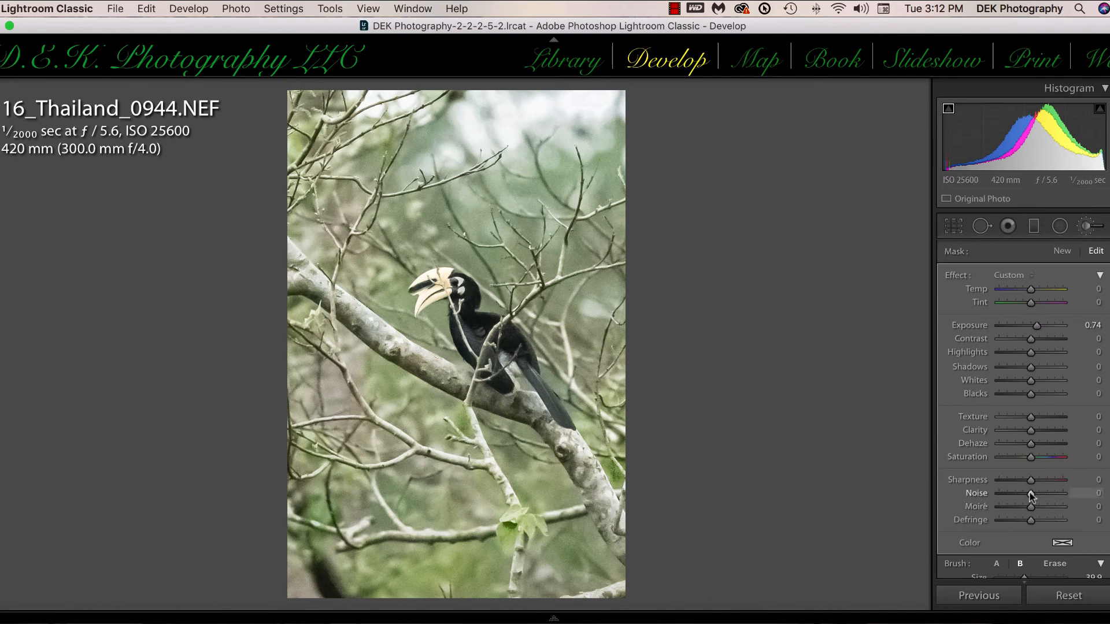
drag(1030, 494, 1077, 496)
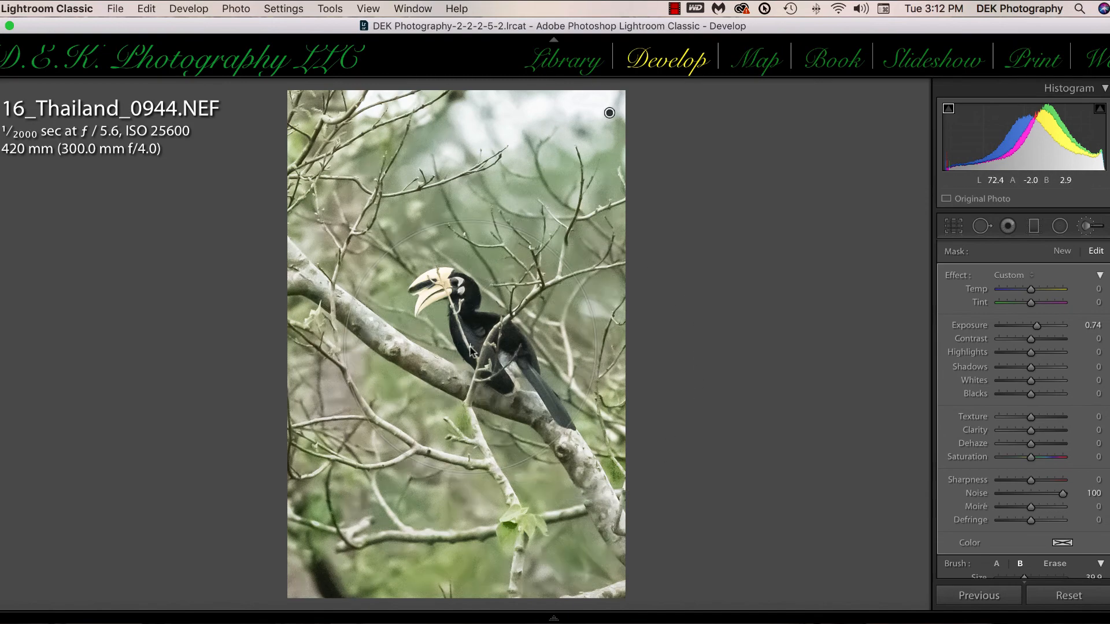
click(469, 327)
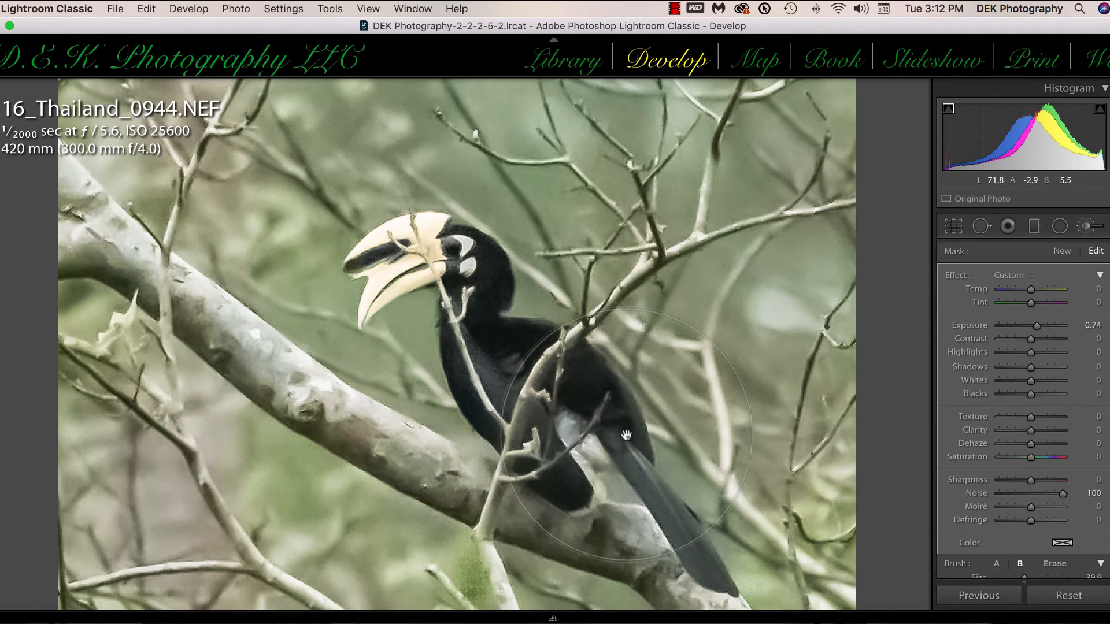
Step: Set the brush mask's Clarity to 50 and Texture to 31, and compare the photo before and after side by side
mouse_move(1030, 430)
mouse_down()
mouse_move(1047, 432)
mouse_move(1044, 420)
mouse_up()
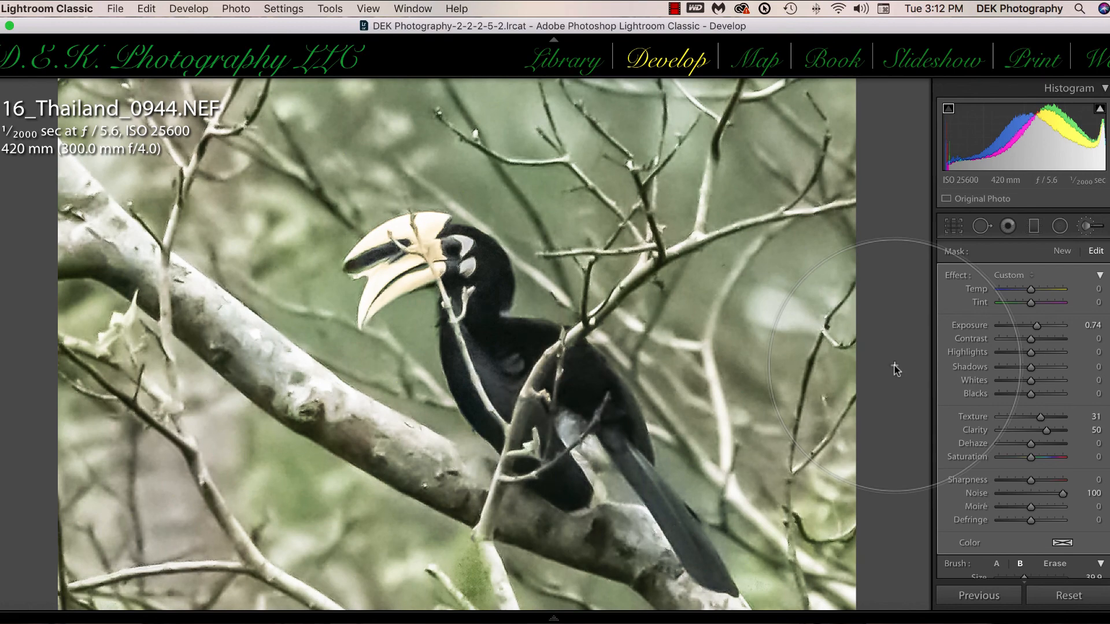
key(y)
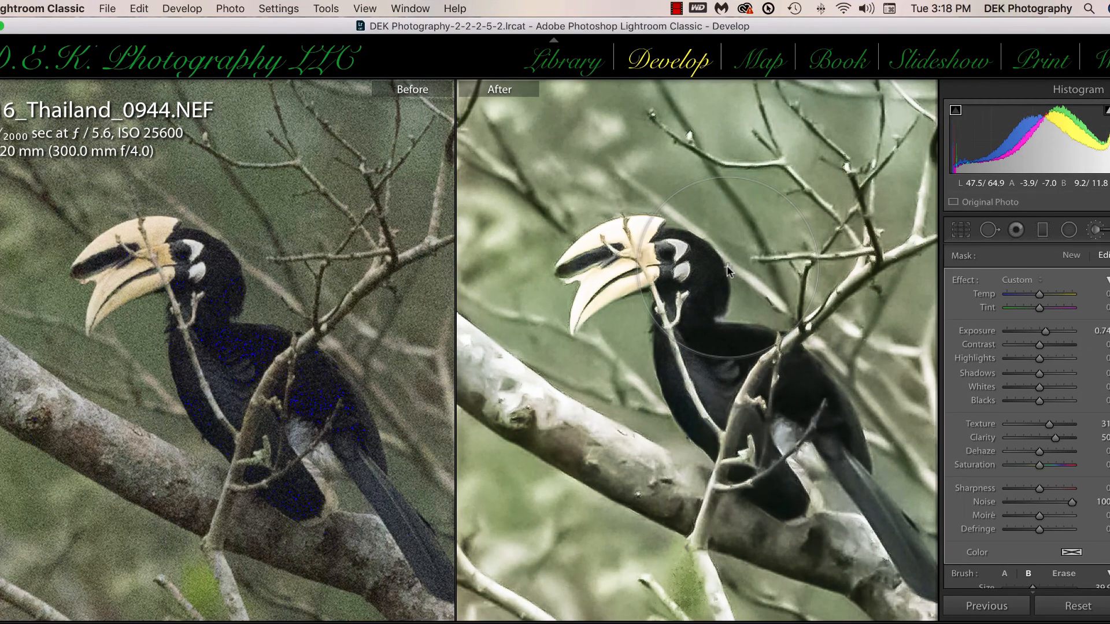